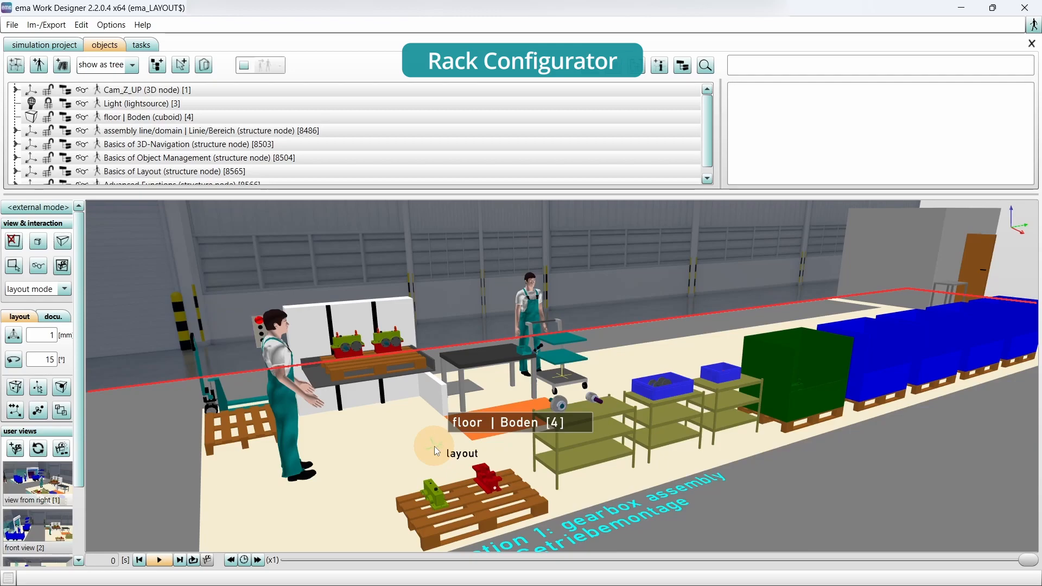
click(433, 487)
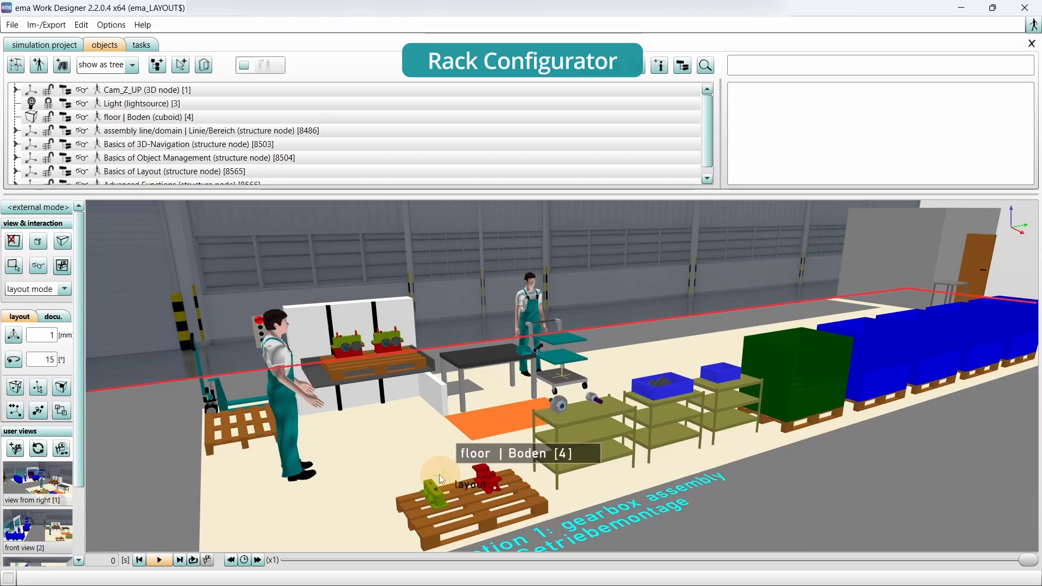
click(662, 402)
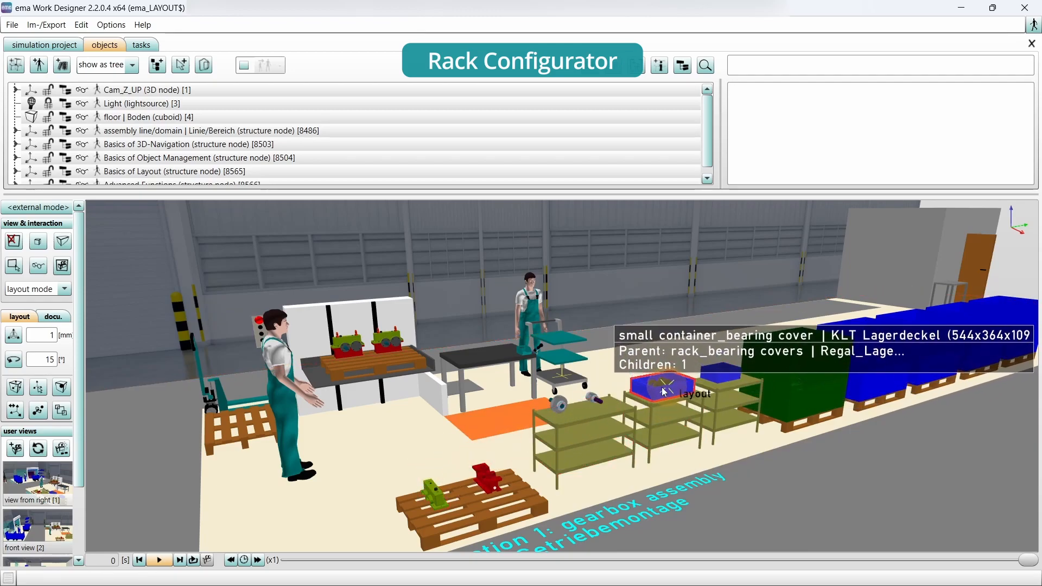
click(733, 405)
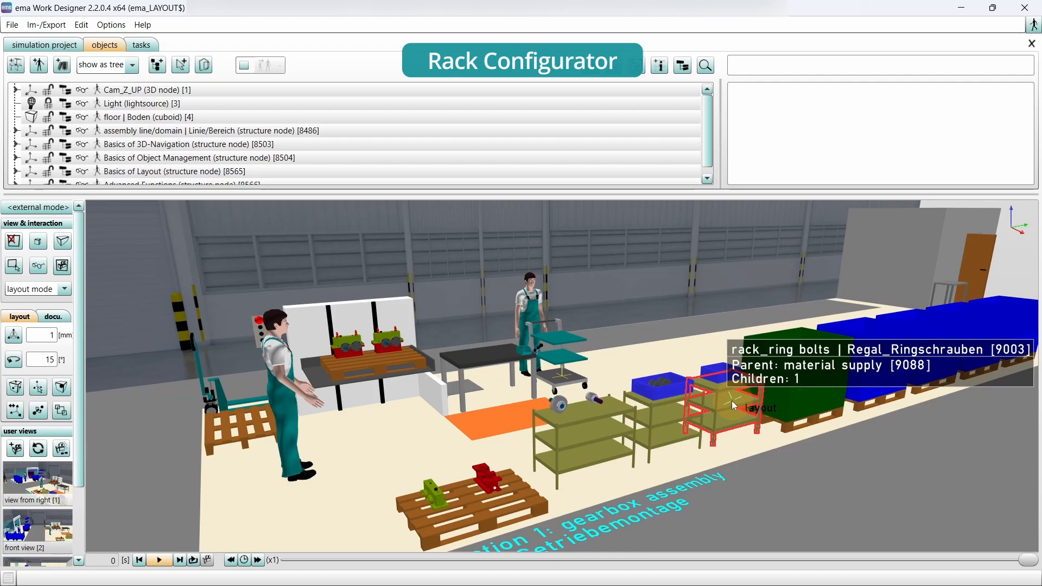
click(361, 315)
Search the object library for "rack" and add one geometric-primitive rack with its default parameters to the scene.
click(62, 66)
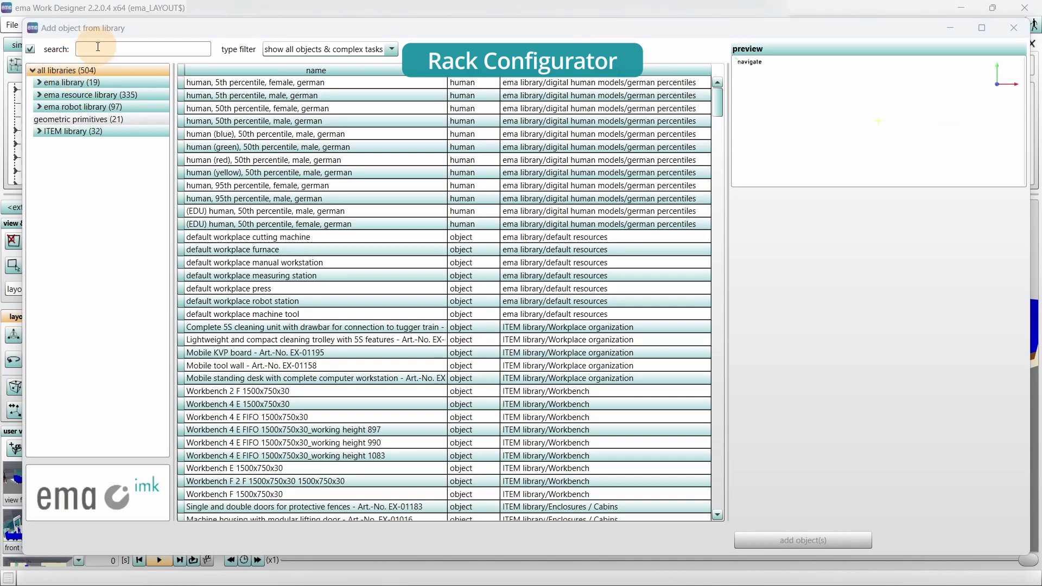
click(97, 47)
text(rack)
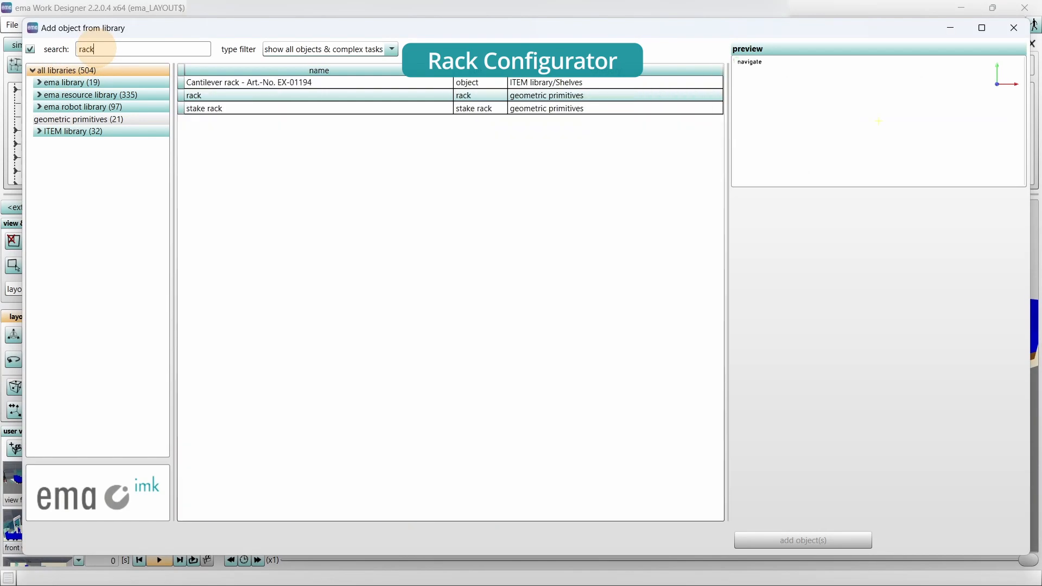
click(213, 95)
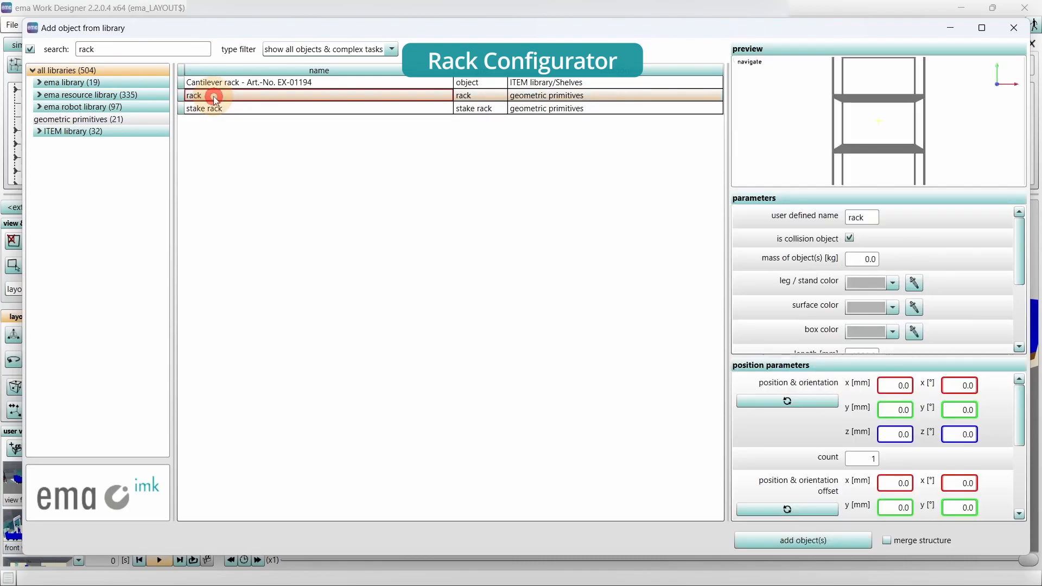
click(850, 543)
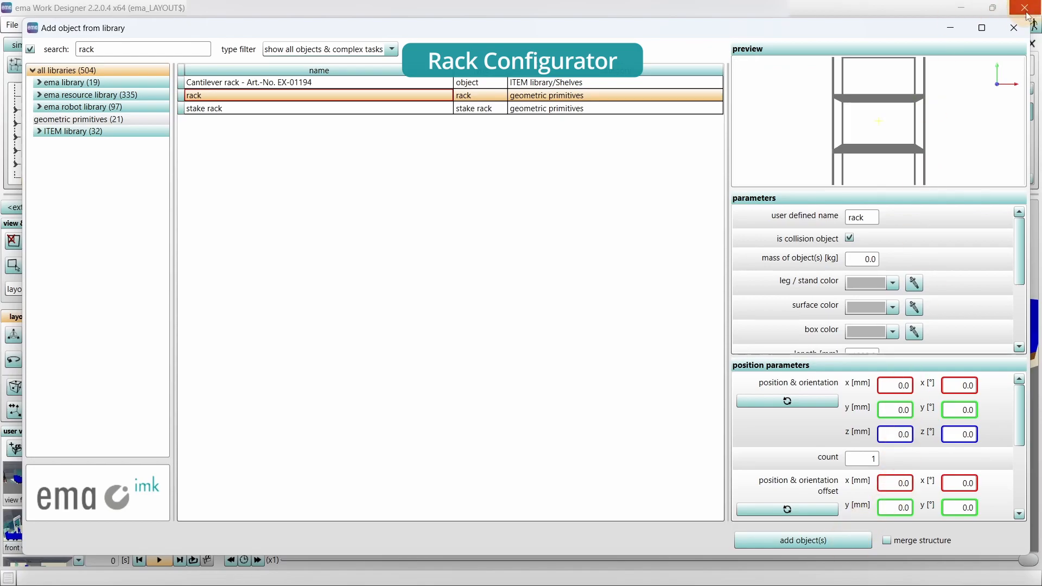
click(1013, 28)
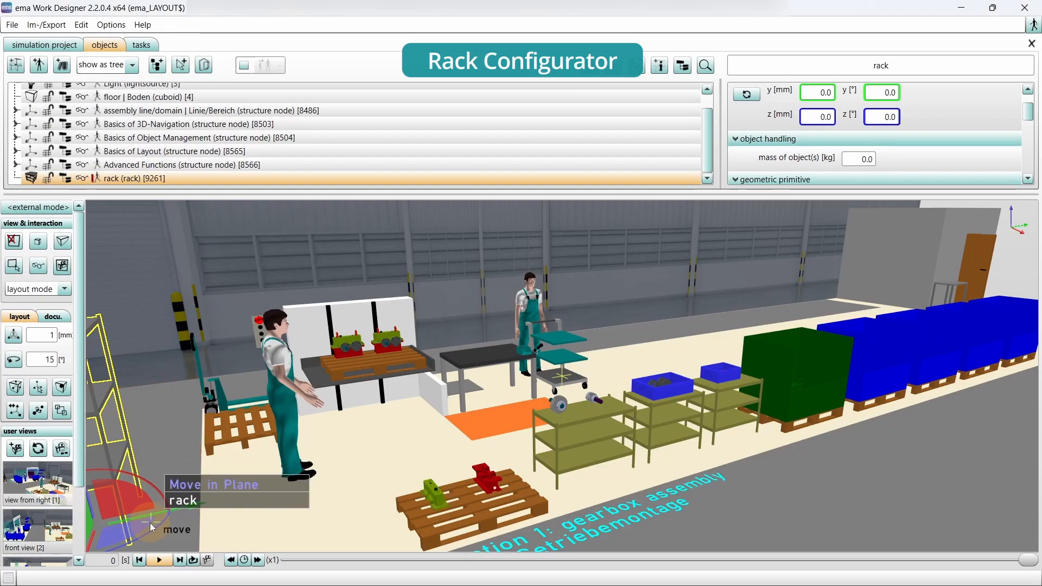
Move the rack onto the floor beside the euro pallet, at about x 1614 mm, y 1479 mm, and rotate it to -90° about z.
drag(152, 533, 328, 537)
scroll(329, 539, down, 2)
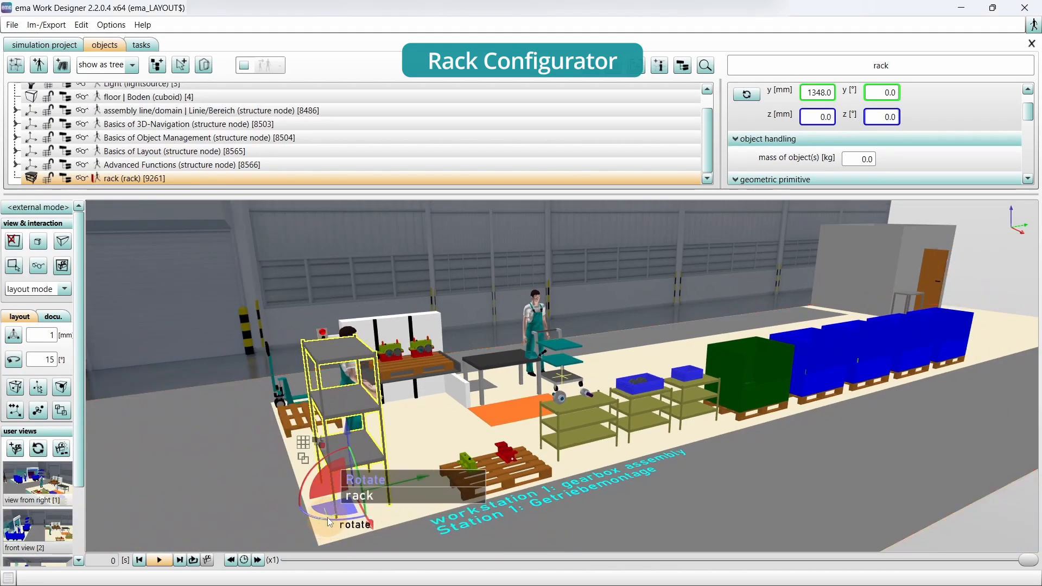
drag(328, 520, 296, 540)
scroll(362, 493, up, 3)
right_drag(339, 485, 685, 369)
scroll(623, 334, up, 5)
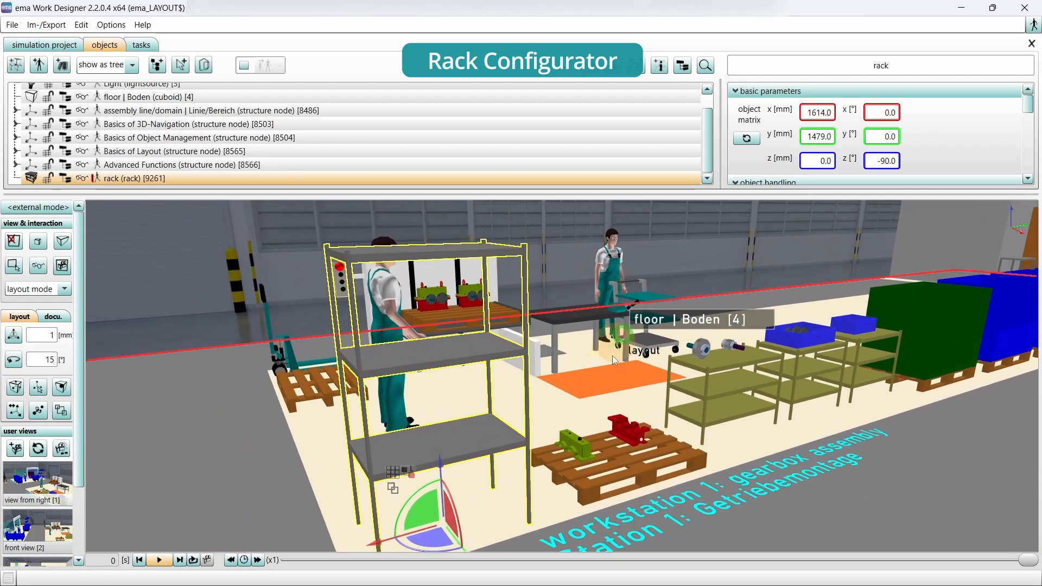
scroll(473, 465, down, 2)
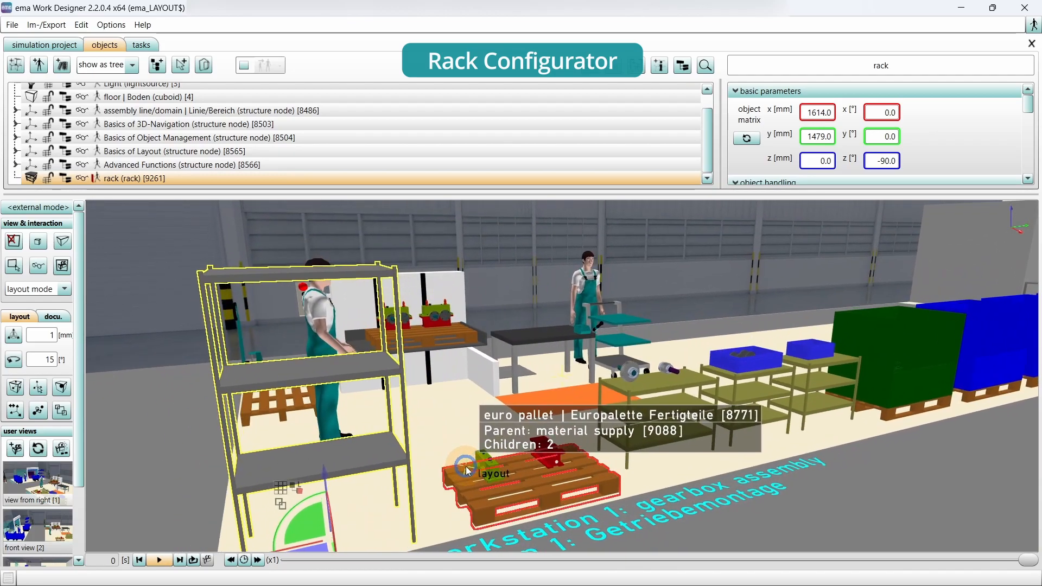
mouse_move(454, 468)
middle_down()
mouse_move(445, 463)
mouse_move(470, 464)
middle_up()
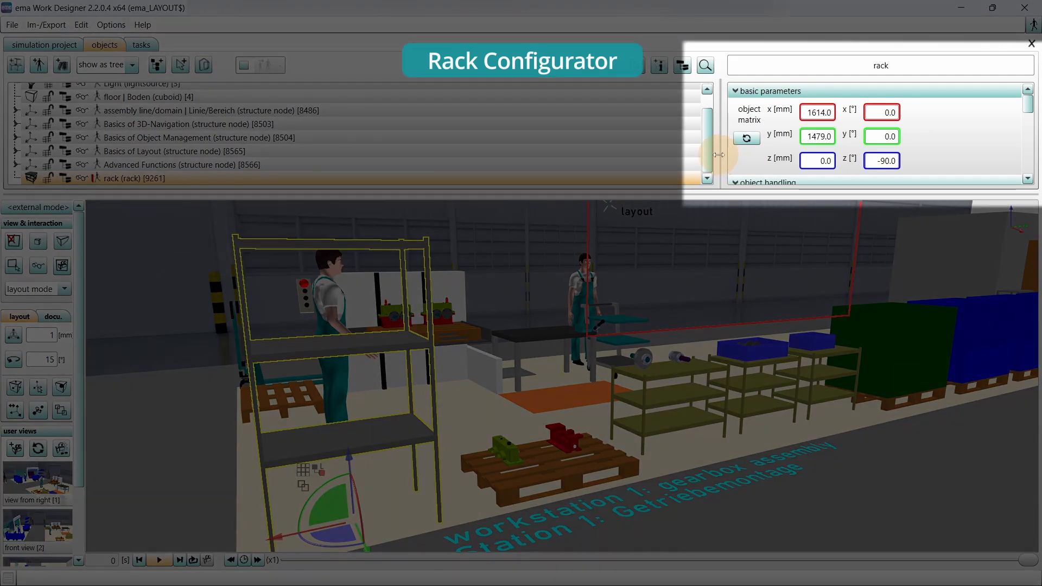
Match the rack's leg/stand color and surface color to the olive color of the existing bearing-cover rack by picking it from the scene.
drag(723, 157, 696, 153)
scroll(739, 159, down, 5)
drag(735, 194, 733, 250)
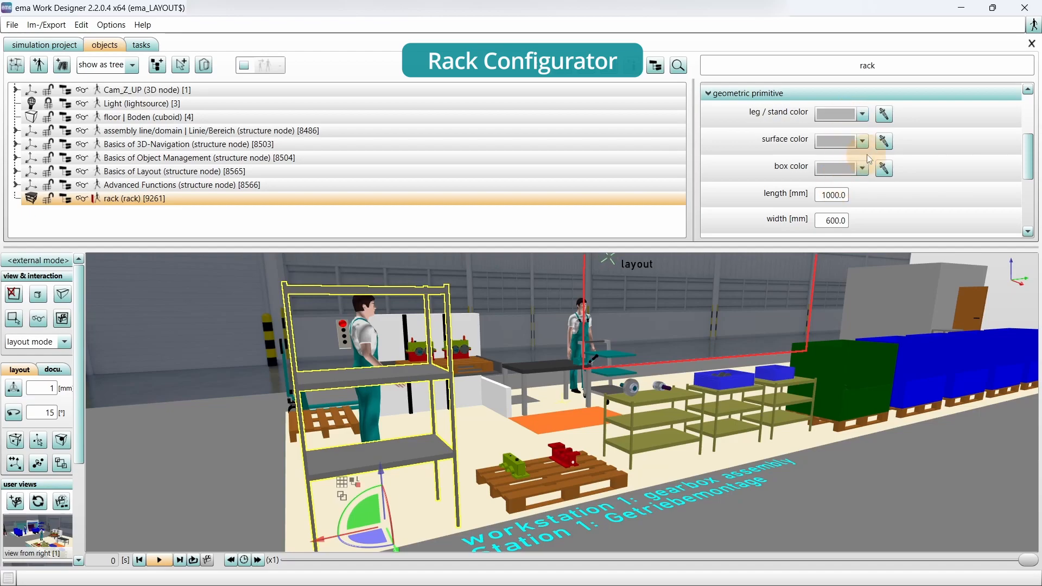
click(884, 114)
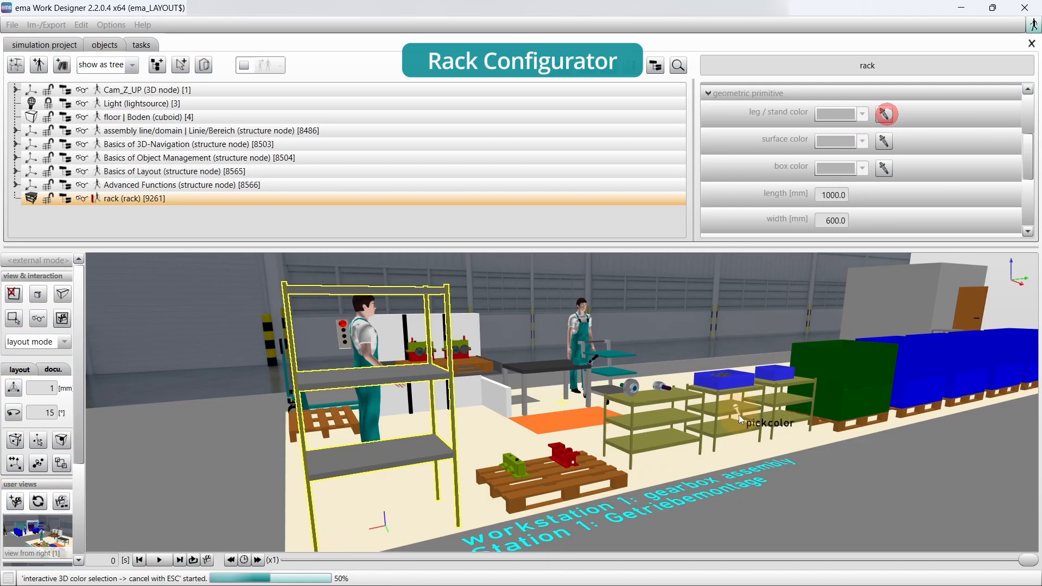
click(731, 408)
click(387, 378)
click(883, 142)
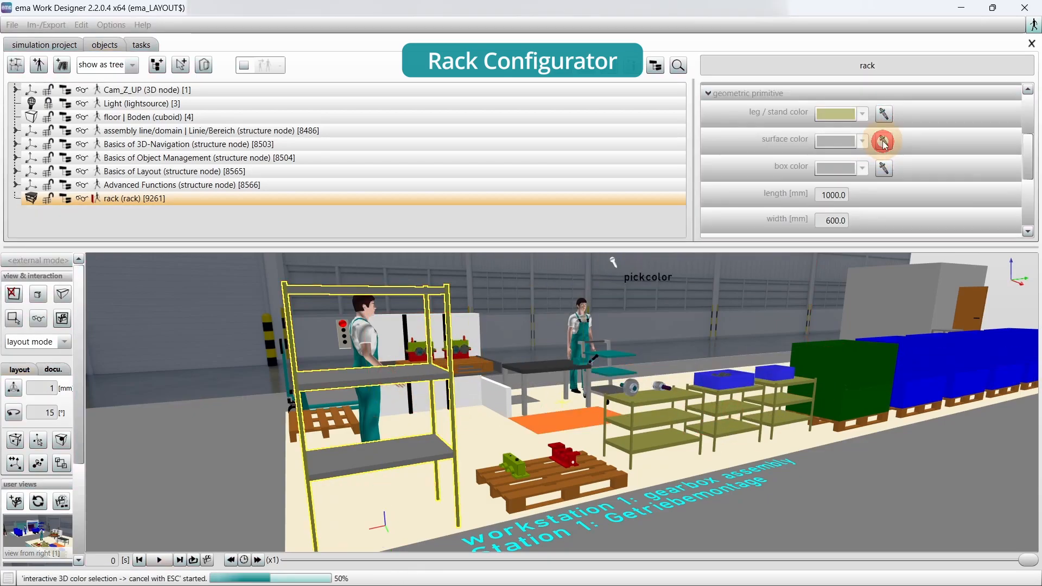
click(727, 406)
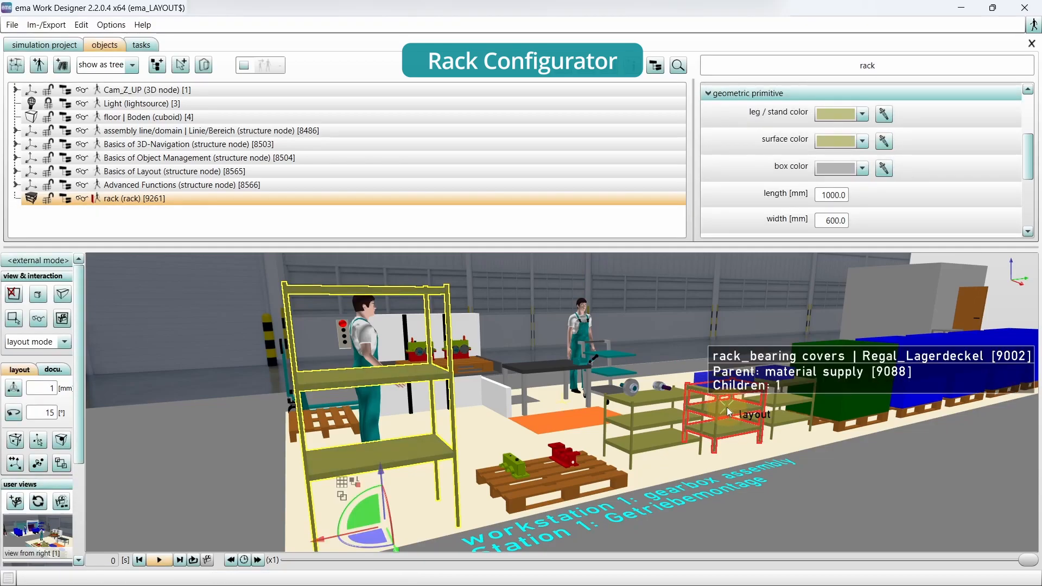
Set the rack's stand width to 30 mm.
scroll(866, 183, down, 2)
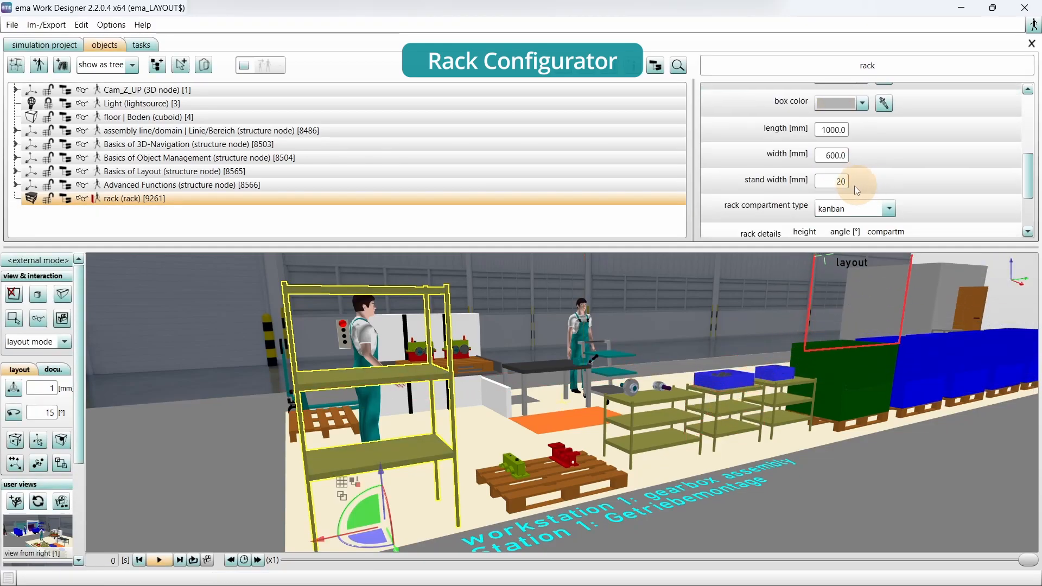
key(BackSpace)
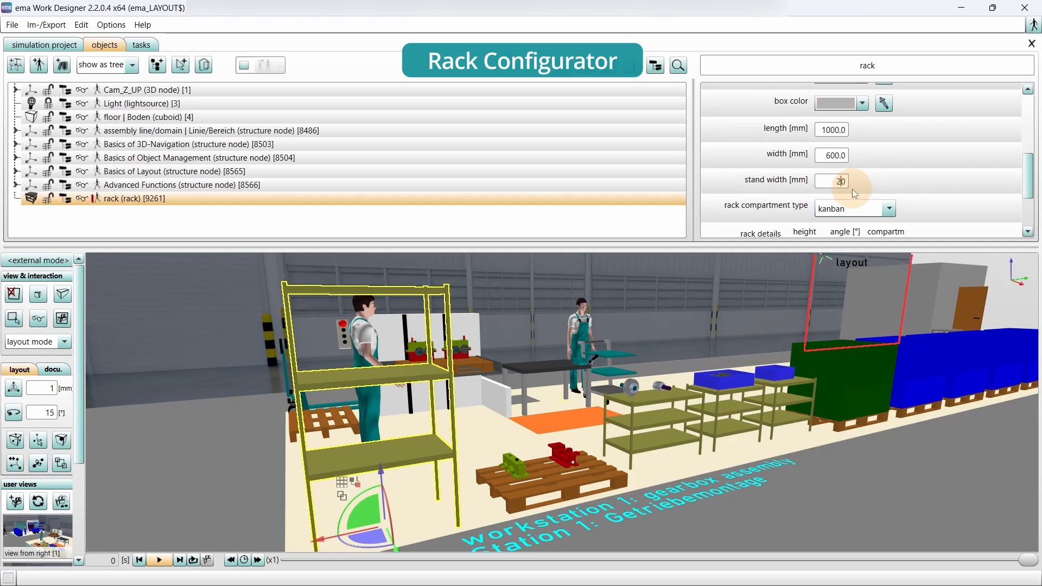
text(3)
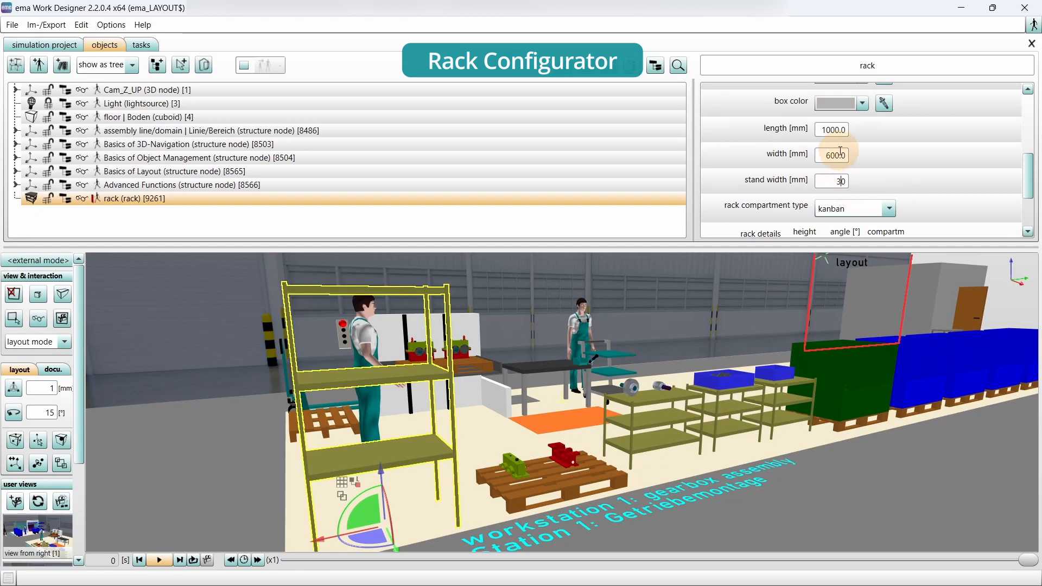
double_click(839, 153)
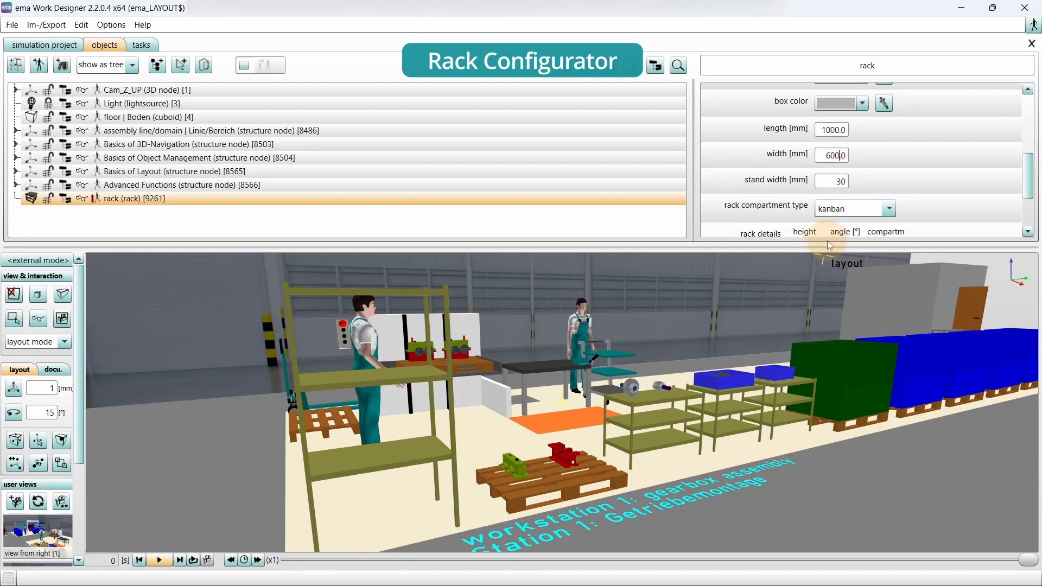
Set the height of the rack's second shelf to 1300 mm and its third shelf to 800 mm.
drag(830, 248, 834, 261)
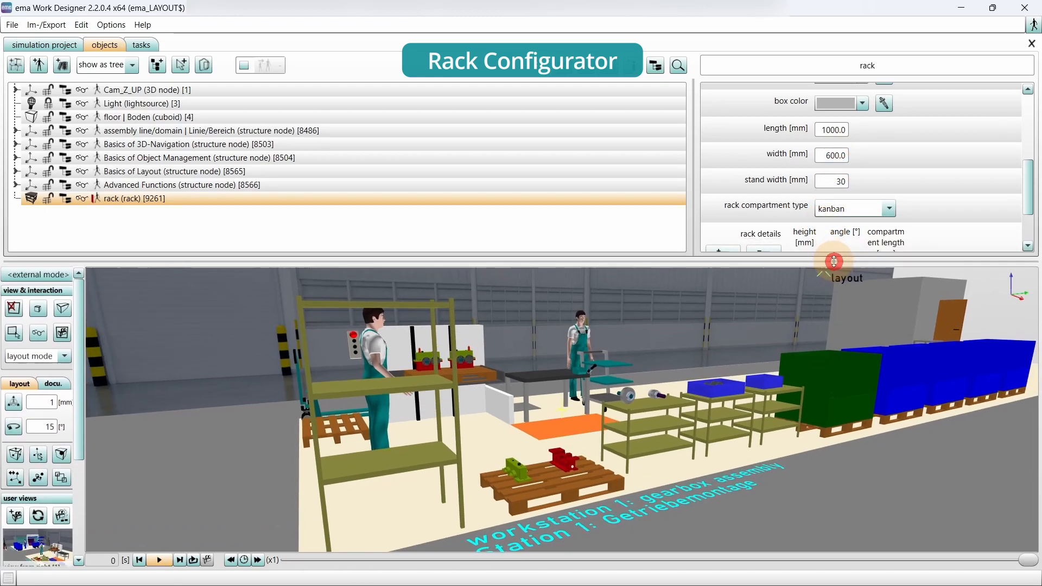
scroll(839, 228, down, 2)
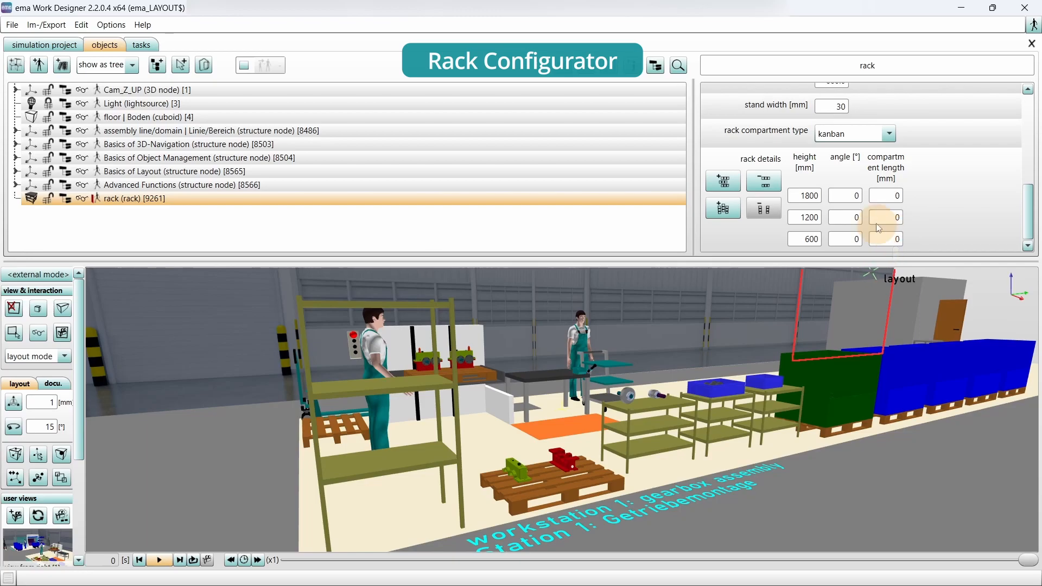
click(811, 217)
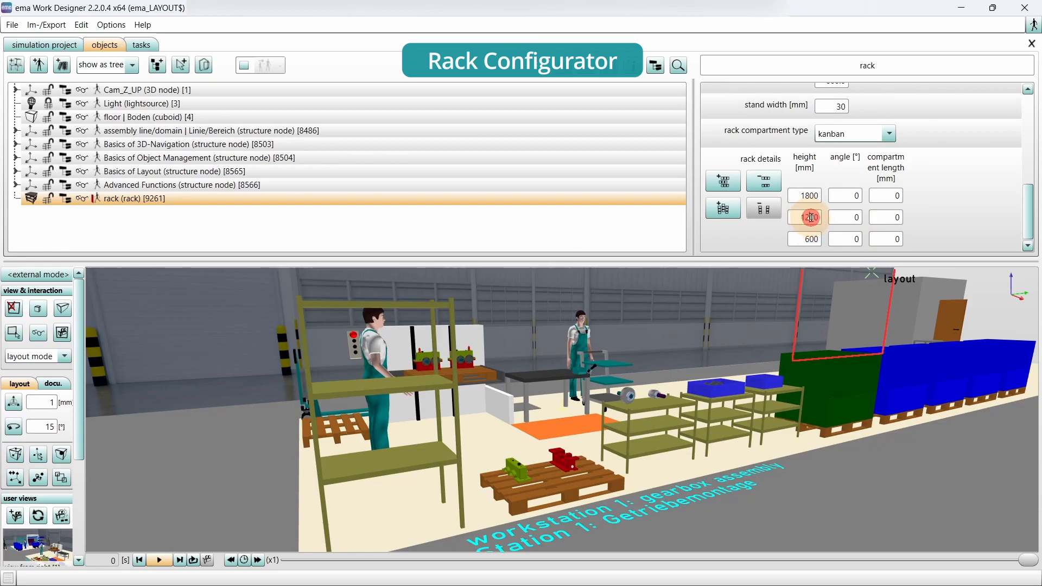
key(BackSpace)
text(3)
click(813, 238)
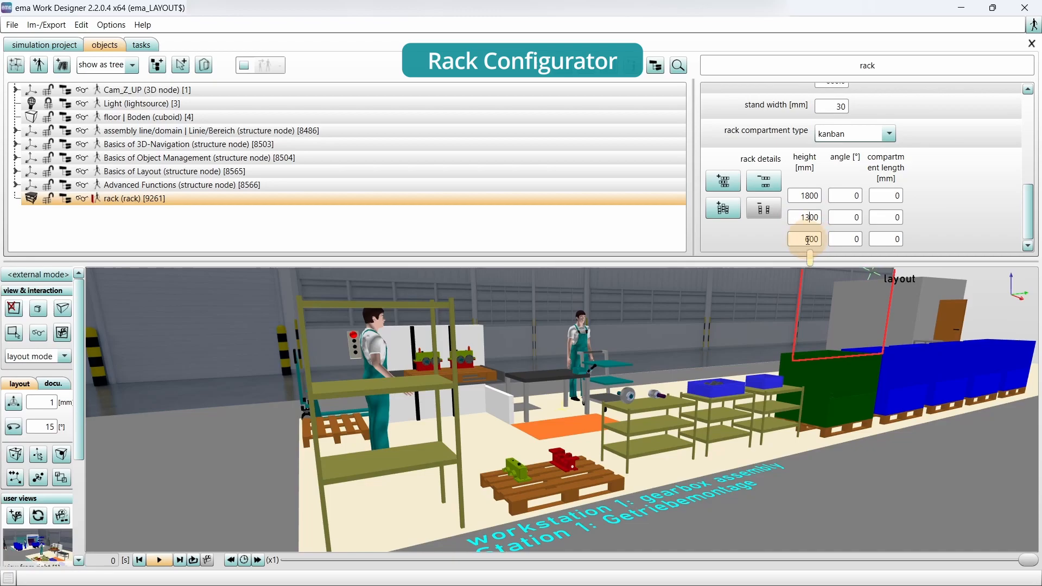
click(807, 240)
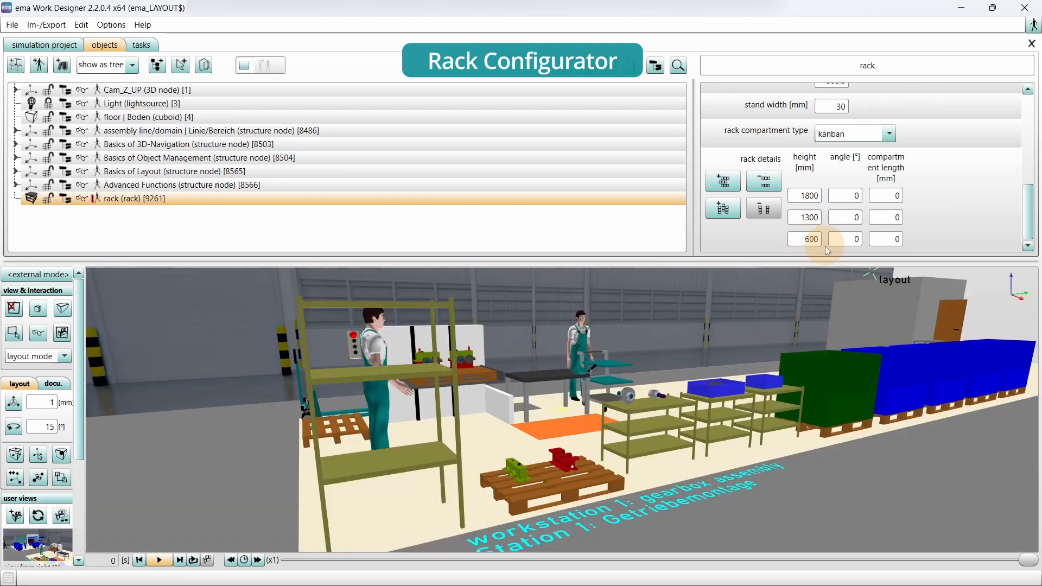
key(BackSpace)
text(8)
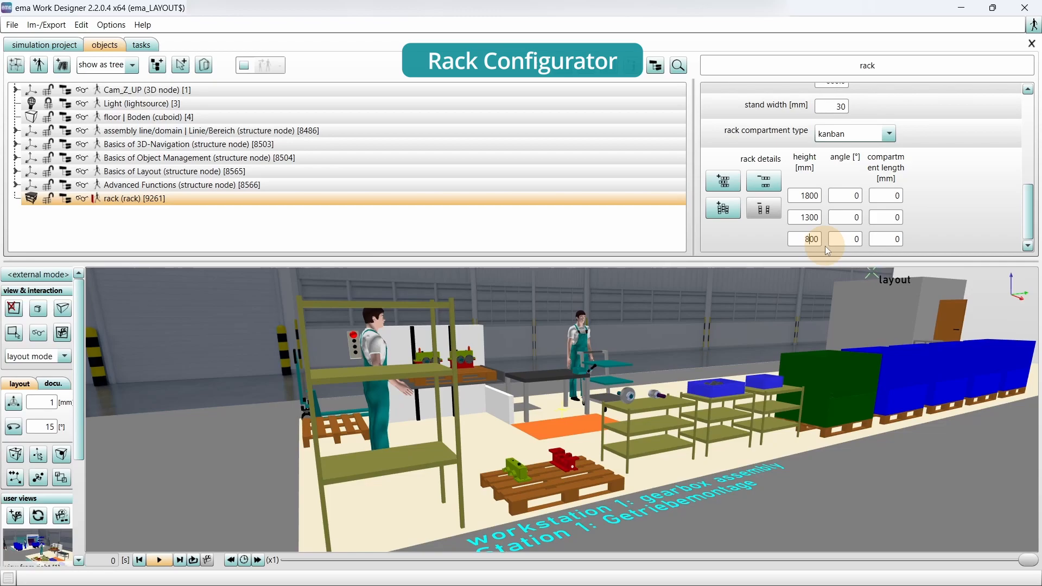
click(882, 194)
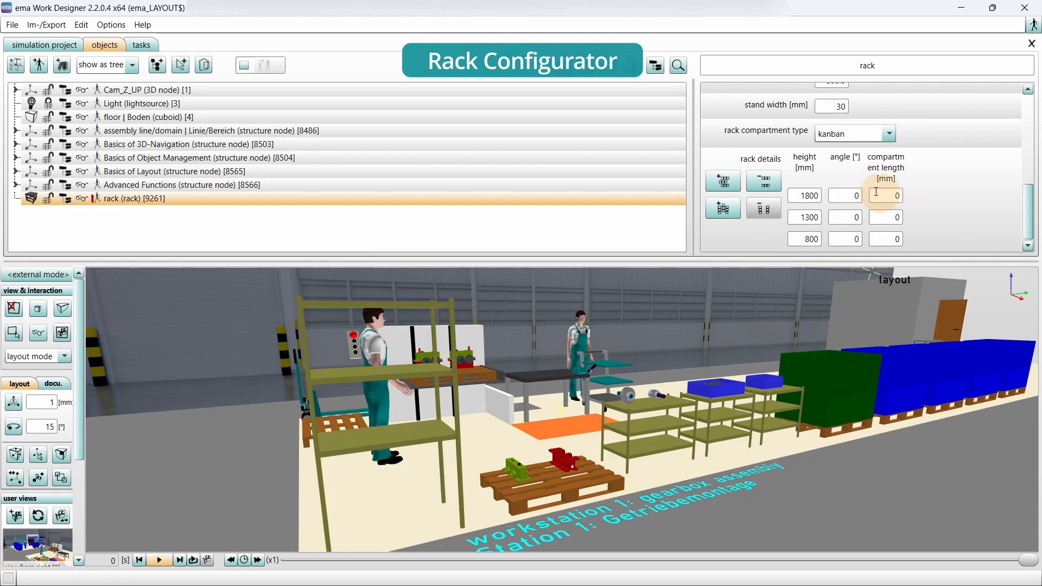
Add a fourth shelf level to the rack and set its height to 300 mm.
click(736, 185)
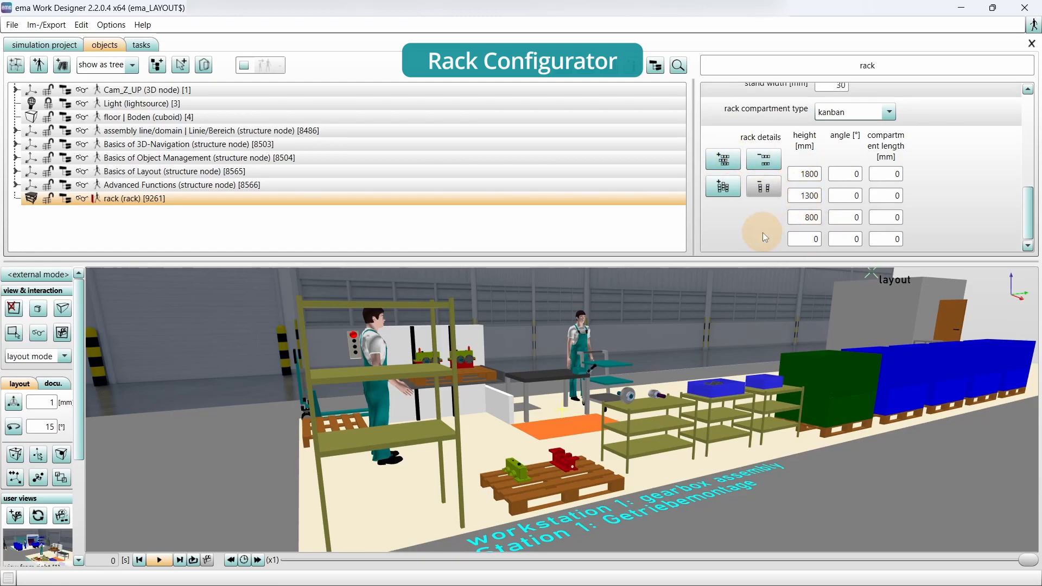
click(771, 162)
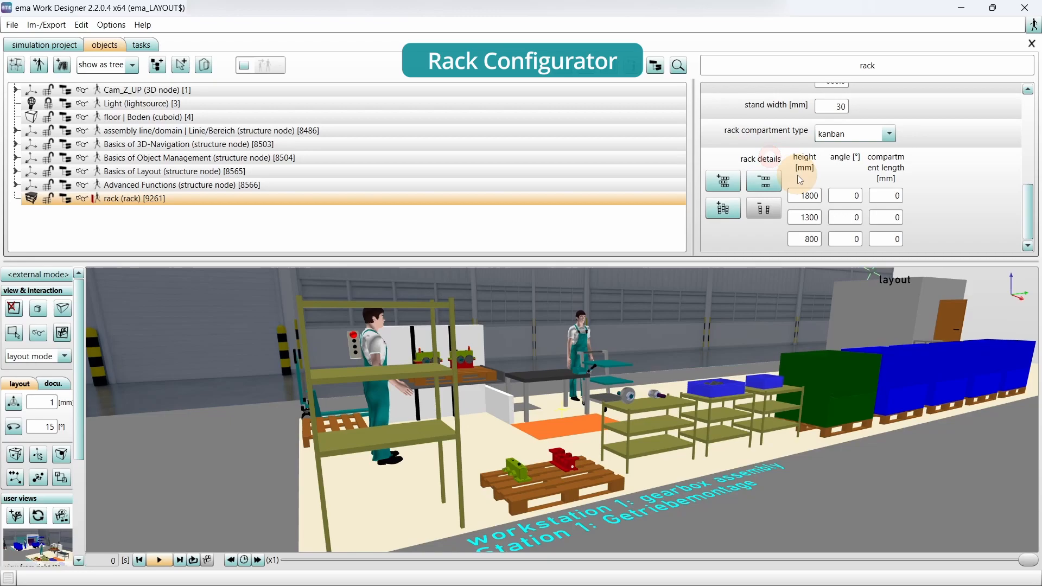
click(736, 183)
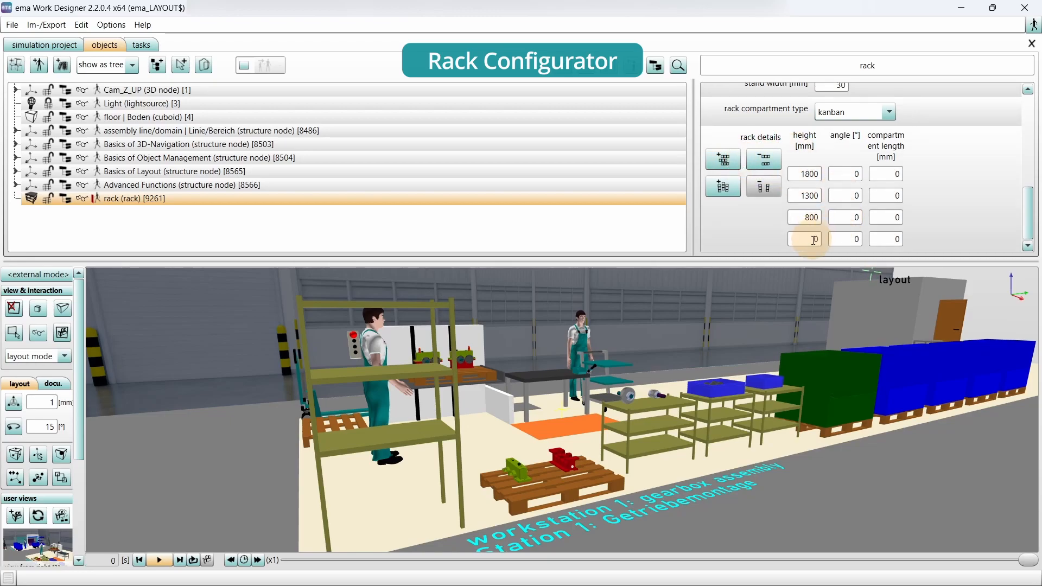
click(814, 239)
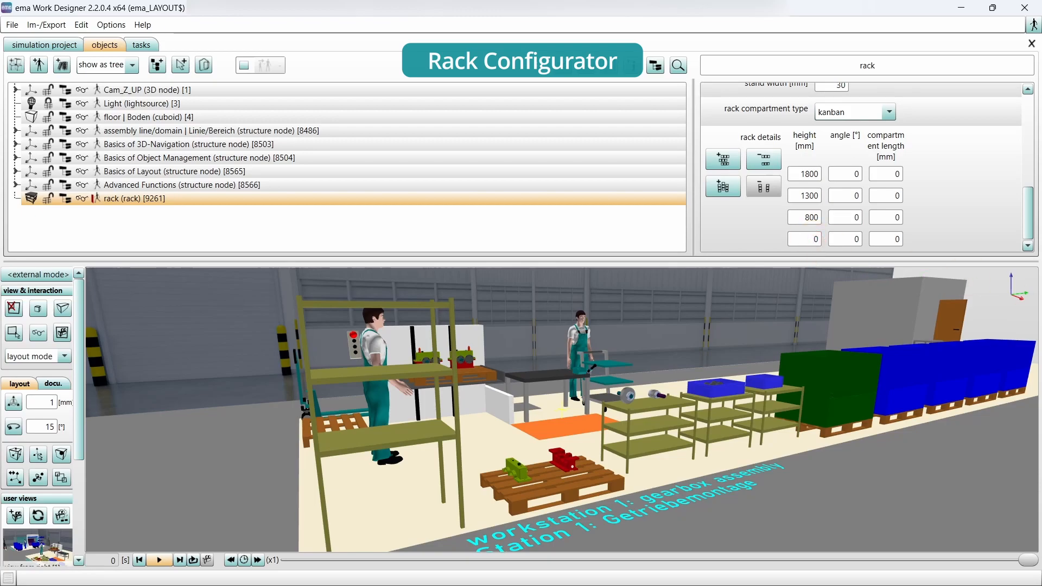
text(300)
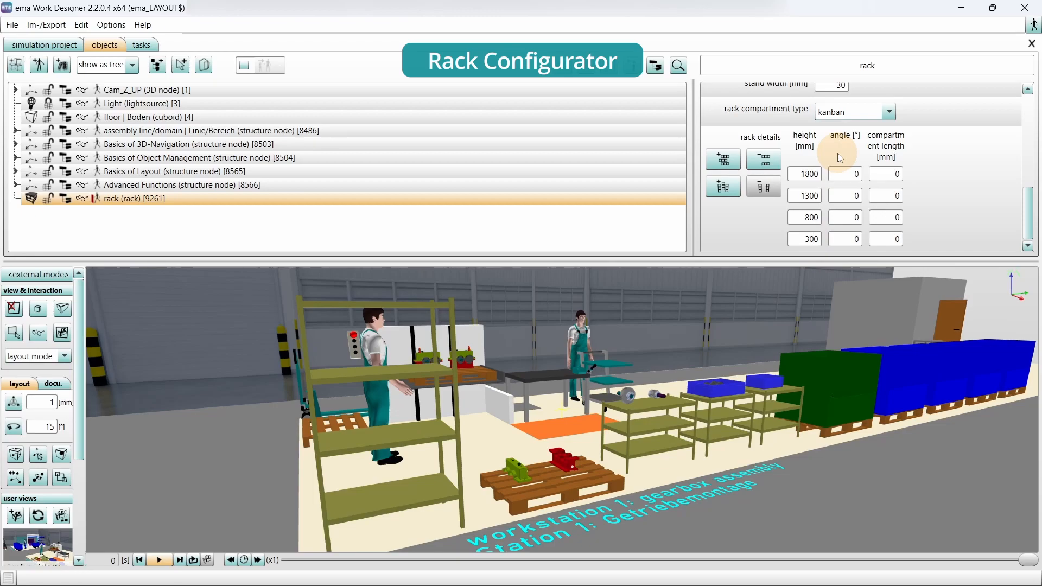
Tilt the shelves at 1800 and 1300 mm by 10° and those at 800 and 300 mm by -10°.
click(844, 174)
text(1)
click(846, 194)
text(1)
click(851, 215)
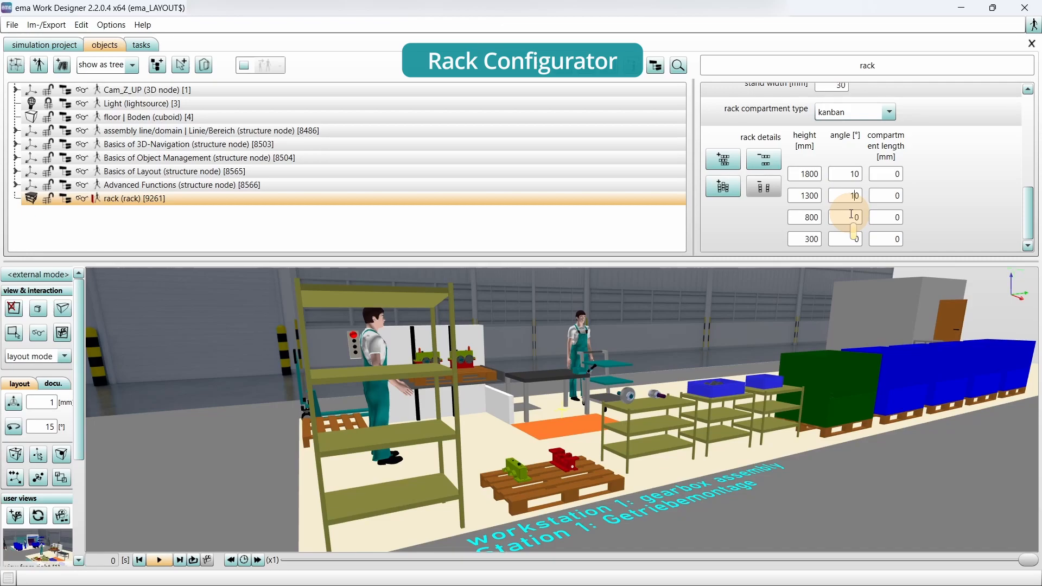
click(850, 215)
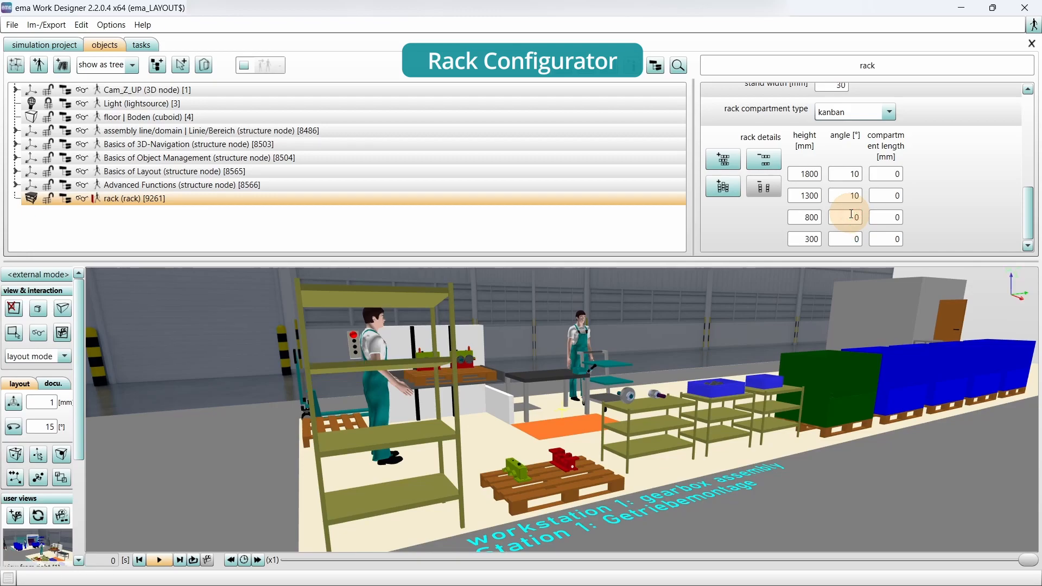
click(855, 238)
text(-1)
click(346, 446)
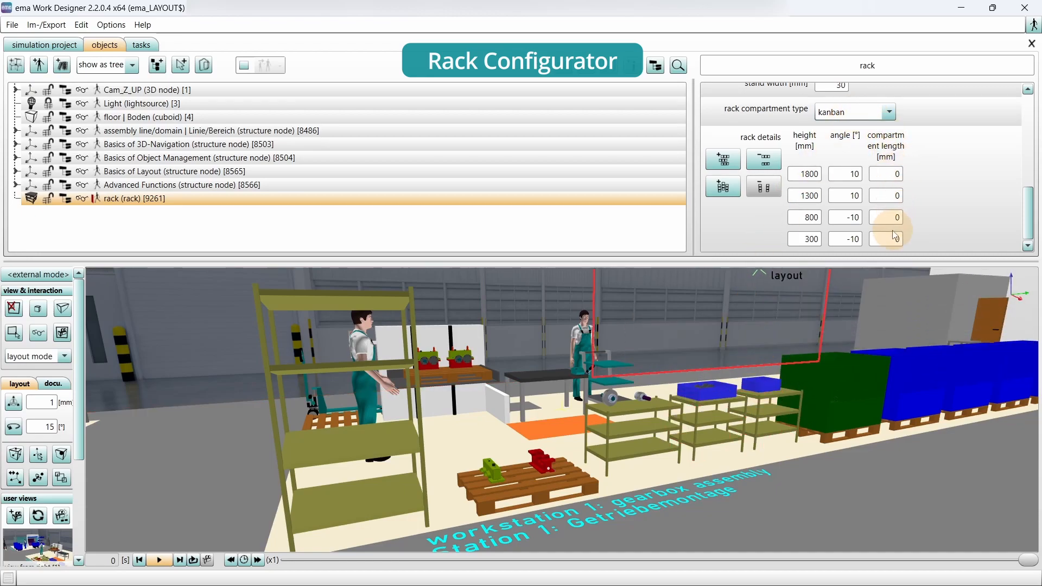
Set the compartment length to 600 mm for the 1800 mm shelf and 400 mm for the 1300 mm shelf.
click(892, 173)
text(600)
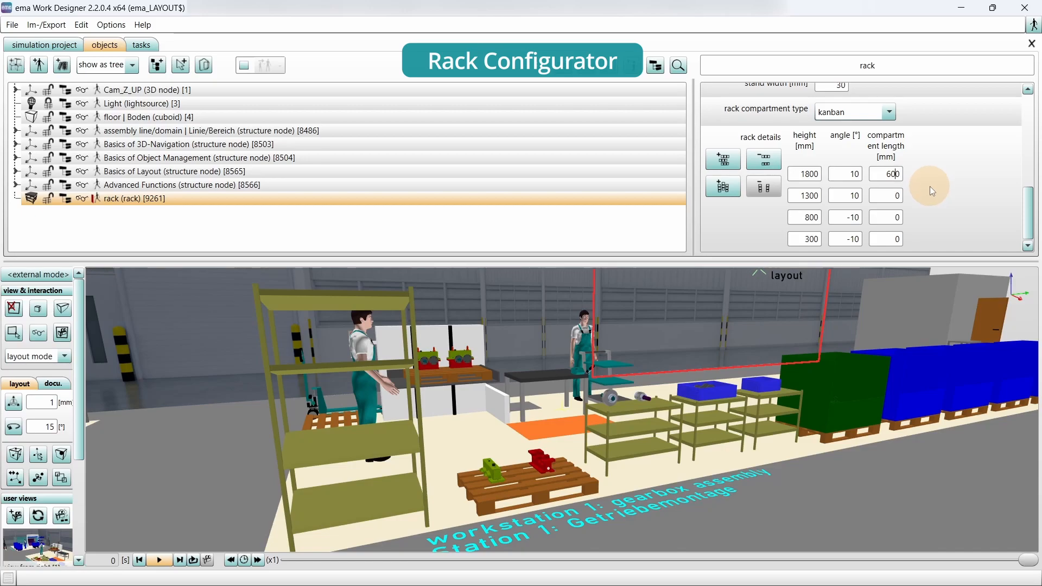
key(Return)
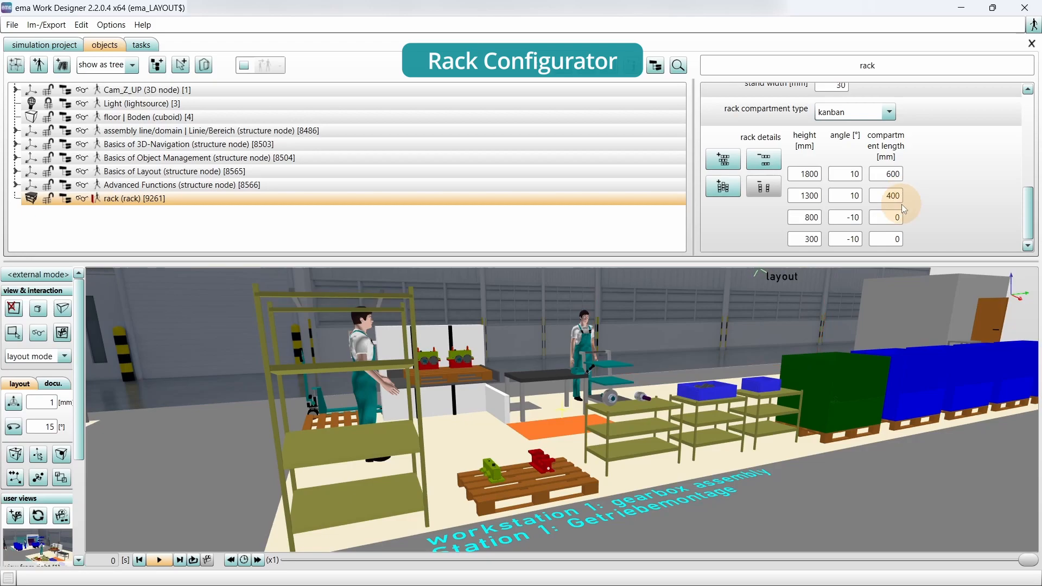
key(Return)
Try a second compartment column with a 400 mm length on the 1300 mm shelf, and remove that column again.
middle_drag(383, 379, 656, 420)
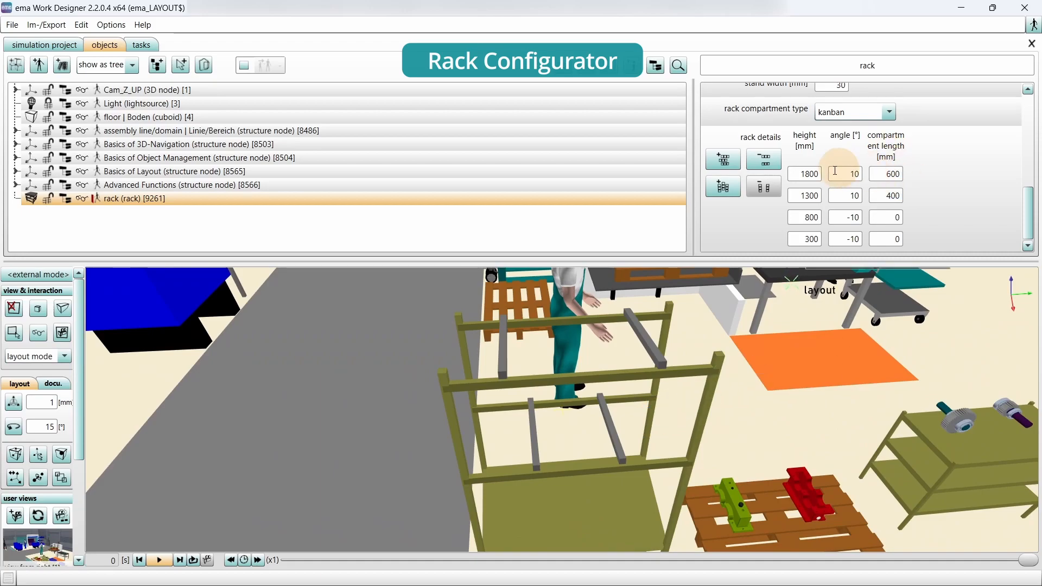
click(722, 191)
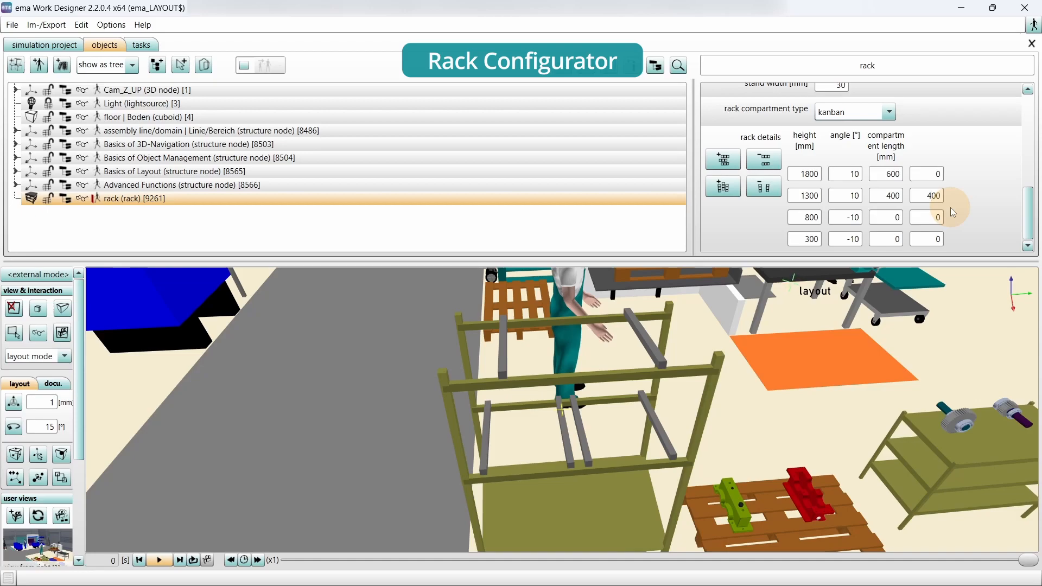
click(762, 188)
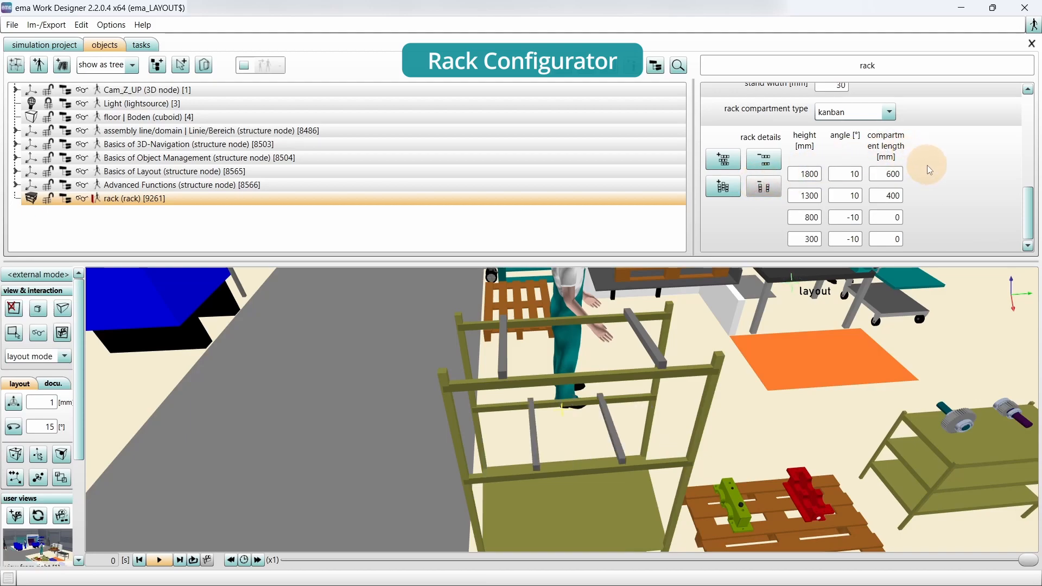
Change the rack compartment type to rack levels.
scroll(923, 166, up, 1)
click(889, 147)
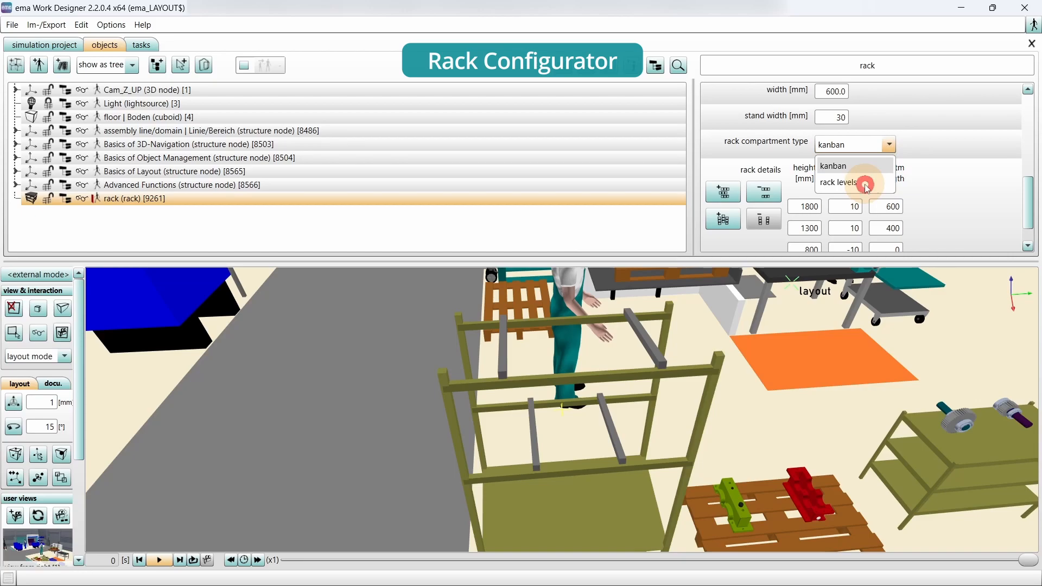
click(846, 183)
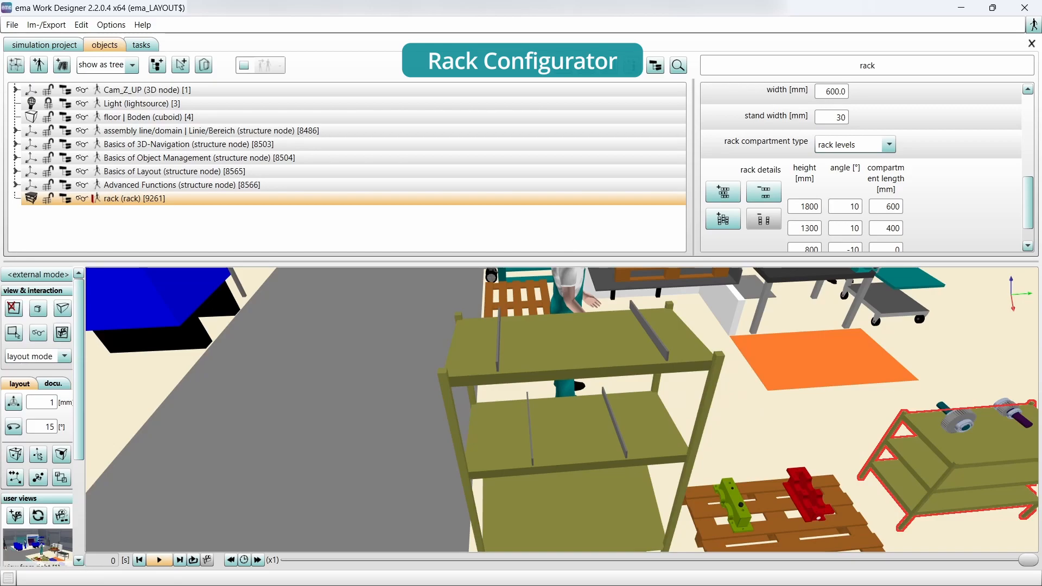
Select the small bearing cover container and start placing it on an object, with the new rack as the reference object.
scroll(948, 458, down, 2)
scroll(948, 458, down, 3)
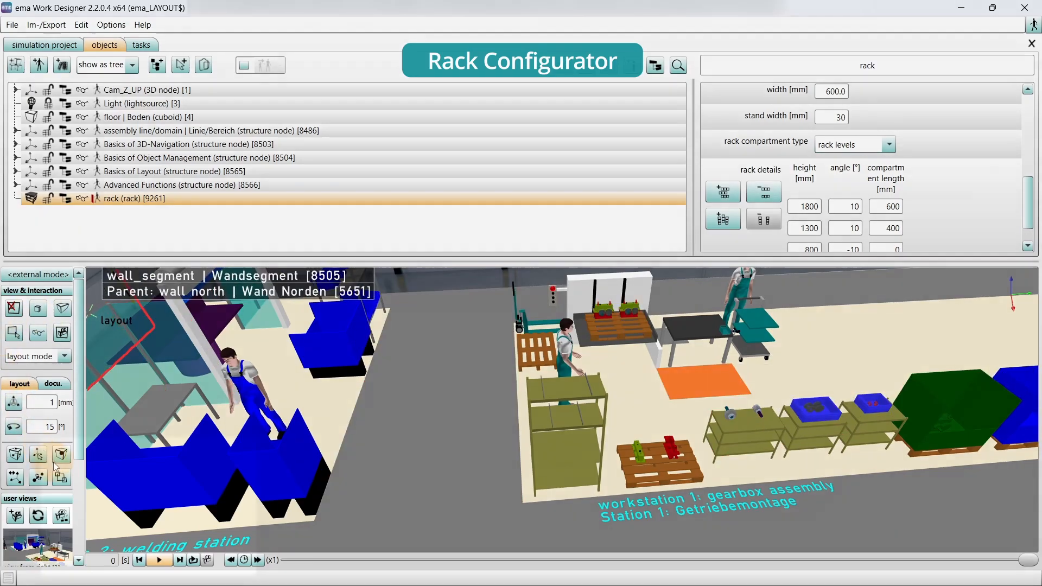
click(61, 456)
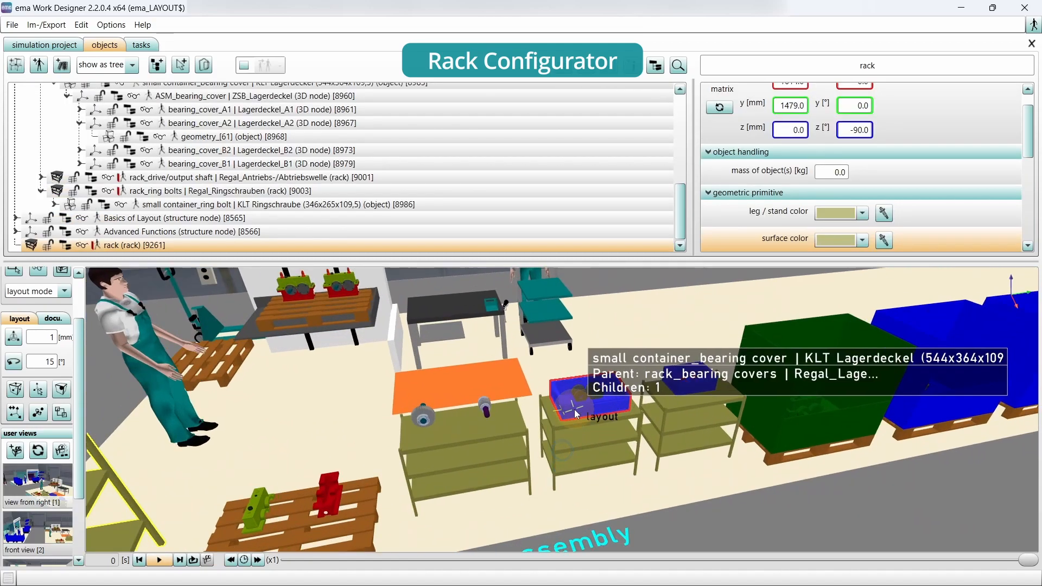
click(574, 409)
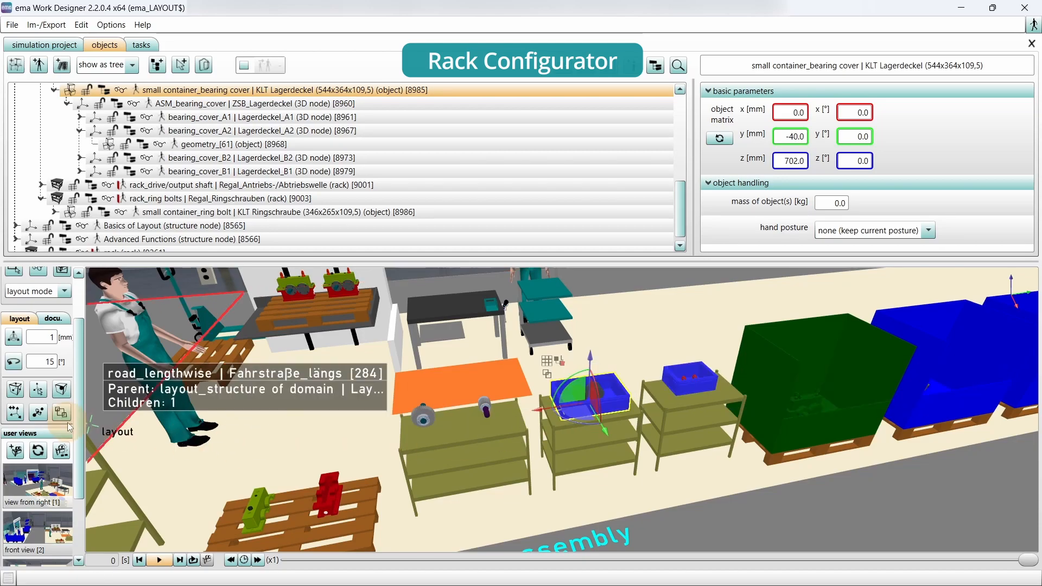
scroll(89, 424, down, 1)
scroll(88, 425, down, 3)
middle_drag(259, 443, 726, 400)
scroll(717, 402, up, 2)
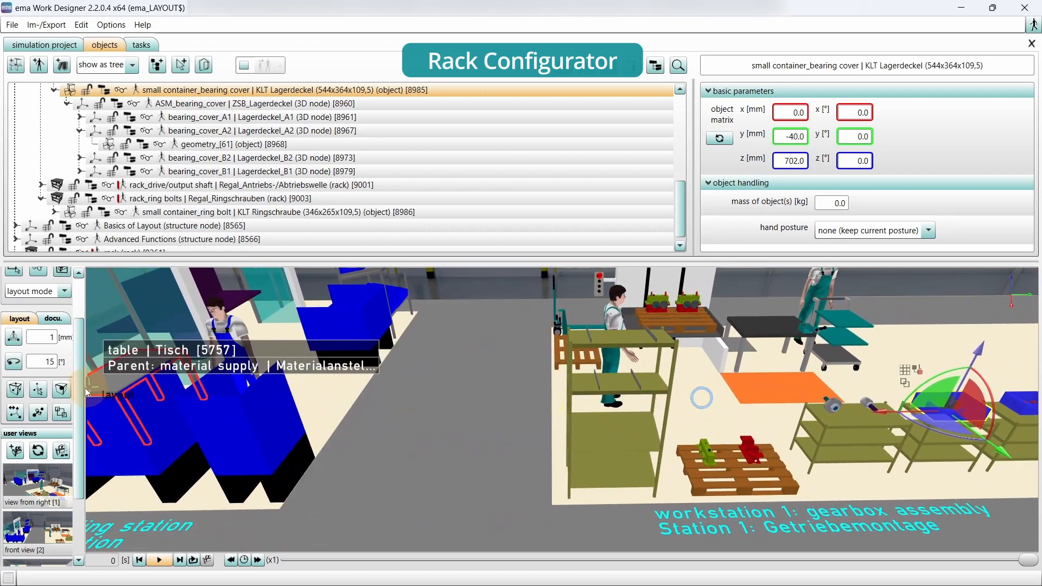
click(70, 393)
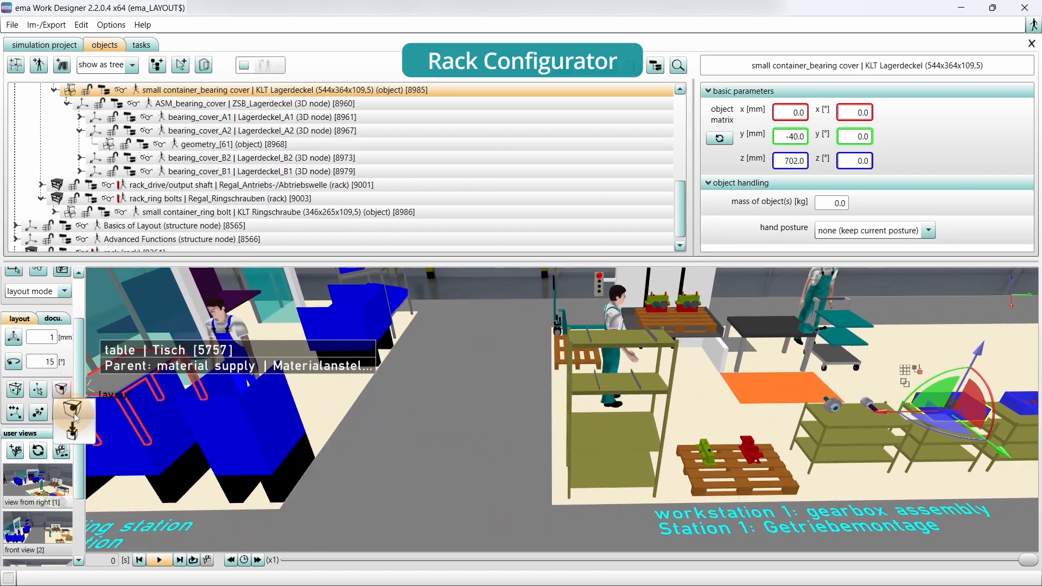
click(74, 415)
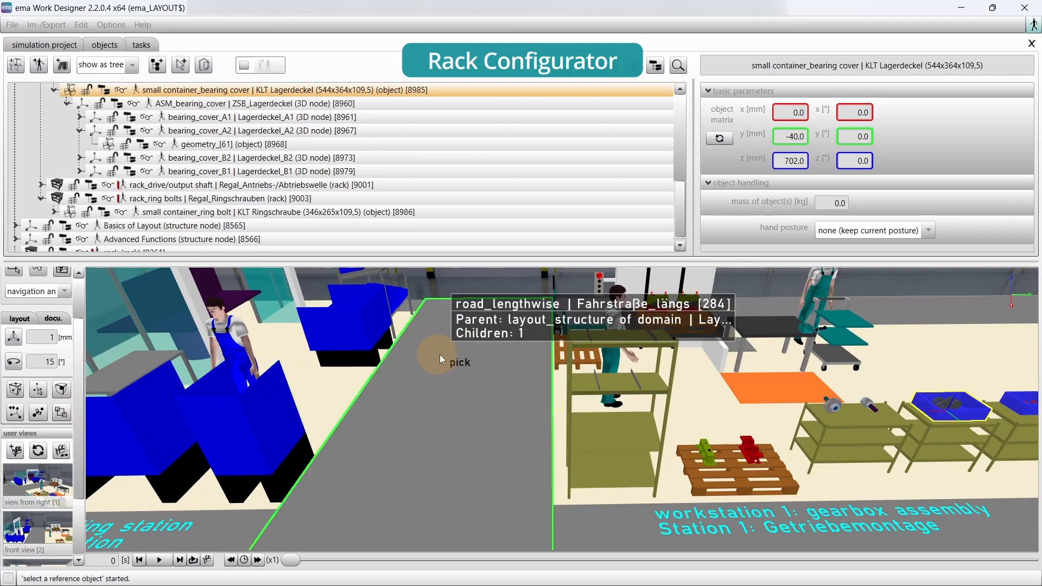
click(618, 337)
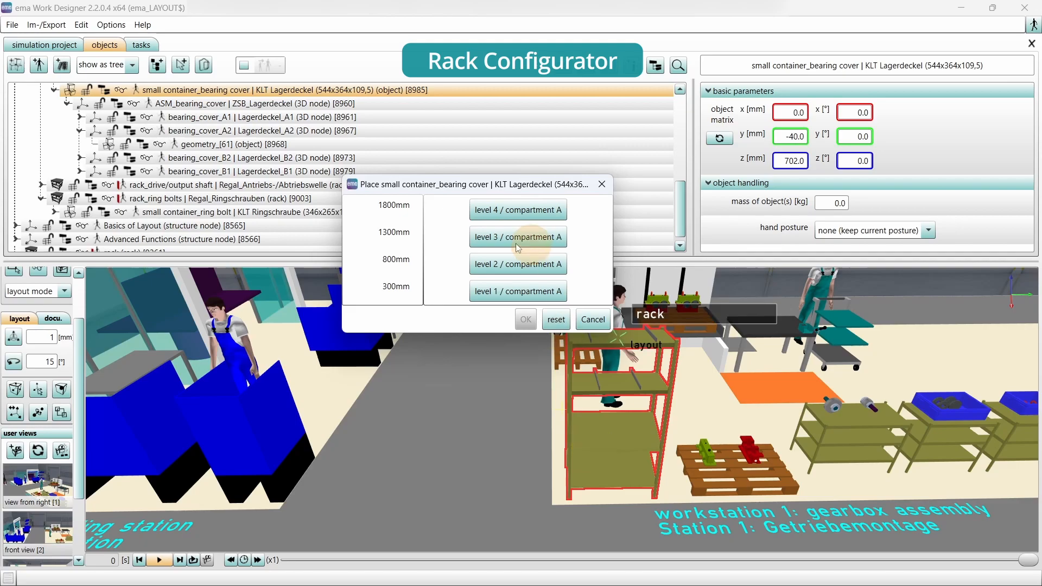
Try the bearing cover container on levels 3 and 2, reset the placement, and try it on level 1.
drag(497, 187, 414, 317)
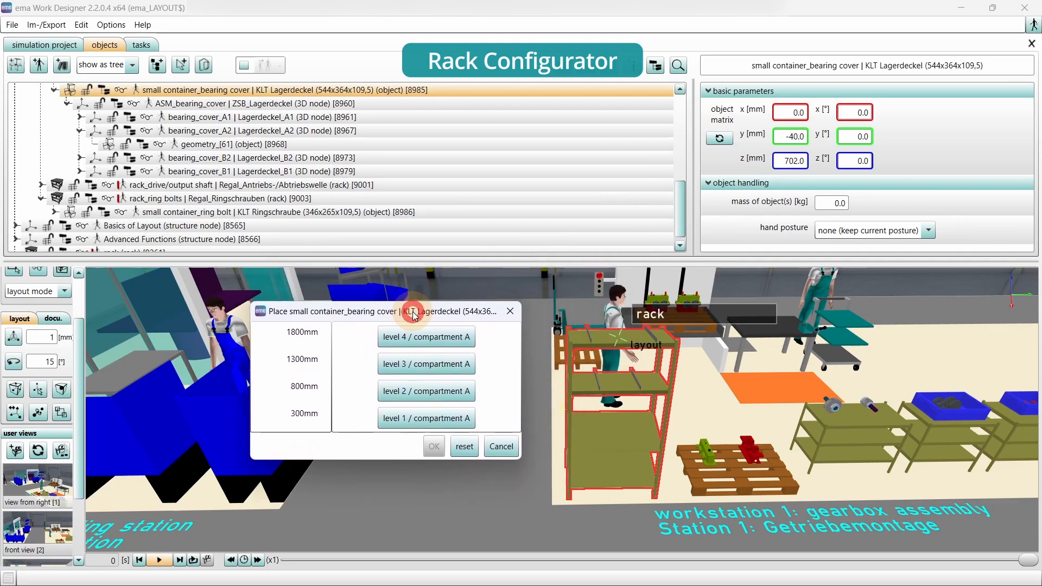
click(444, 366)
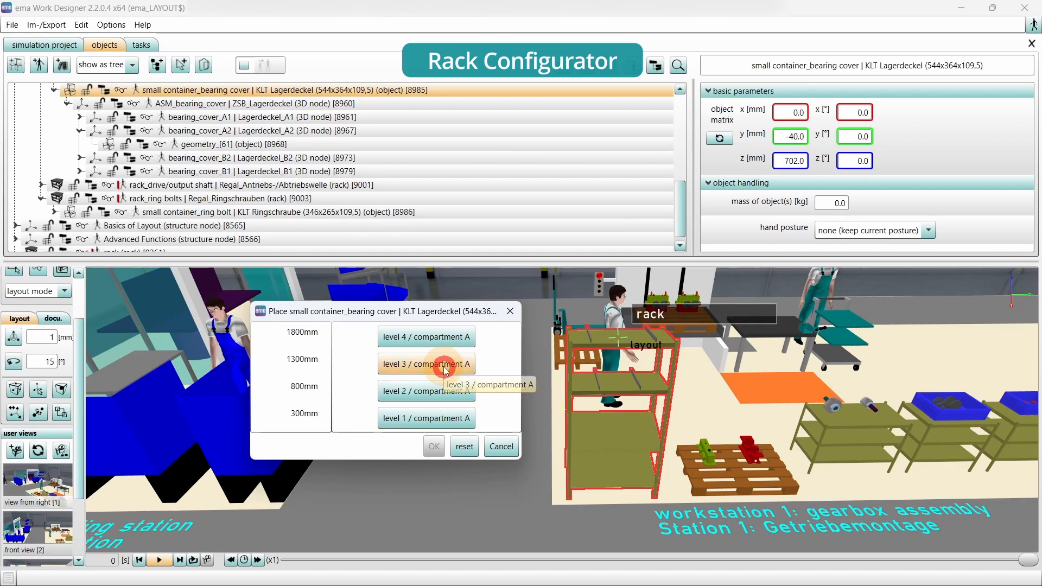
click(456, 399)
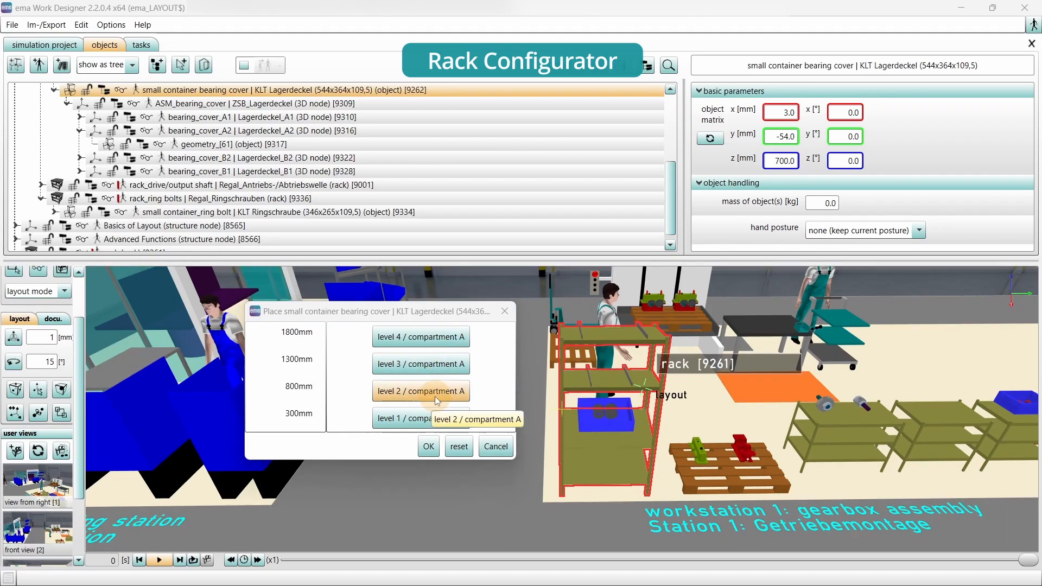
click(464, 457)
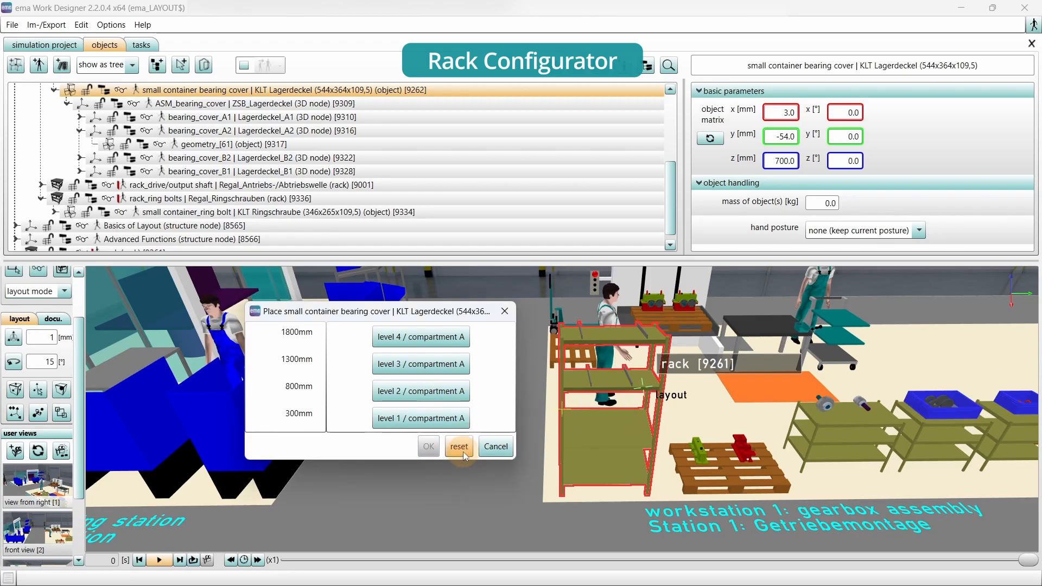
click(442, 424)
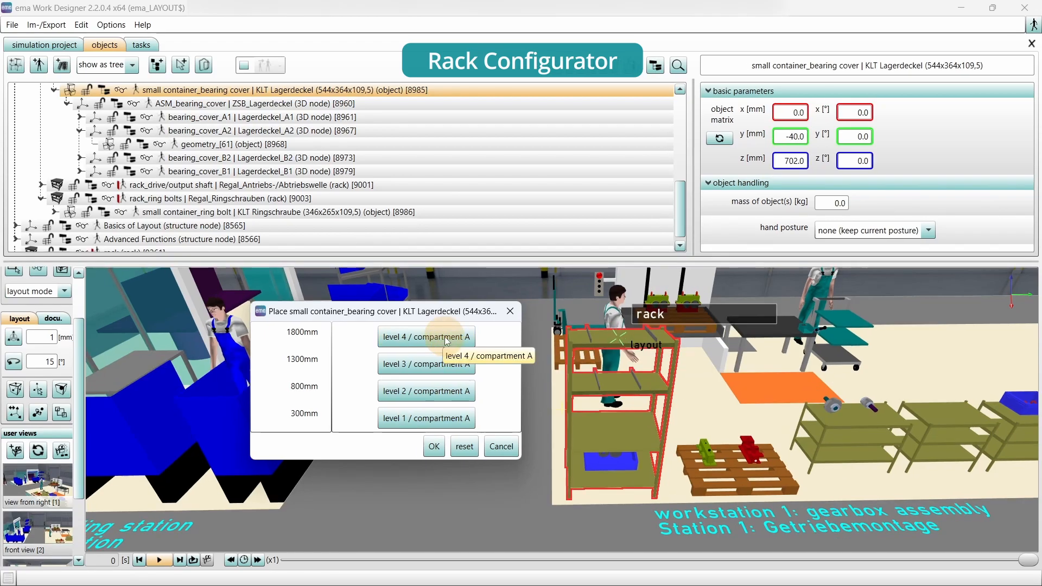
Place the bearing cover container in level 4 / compartment A of the rack.
click(446, 341)
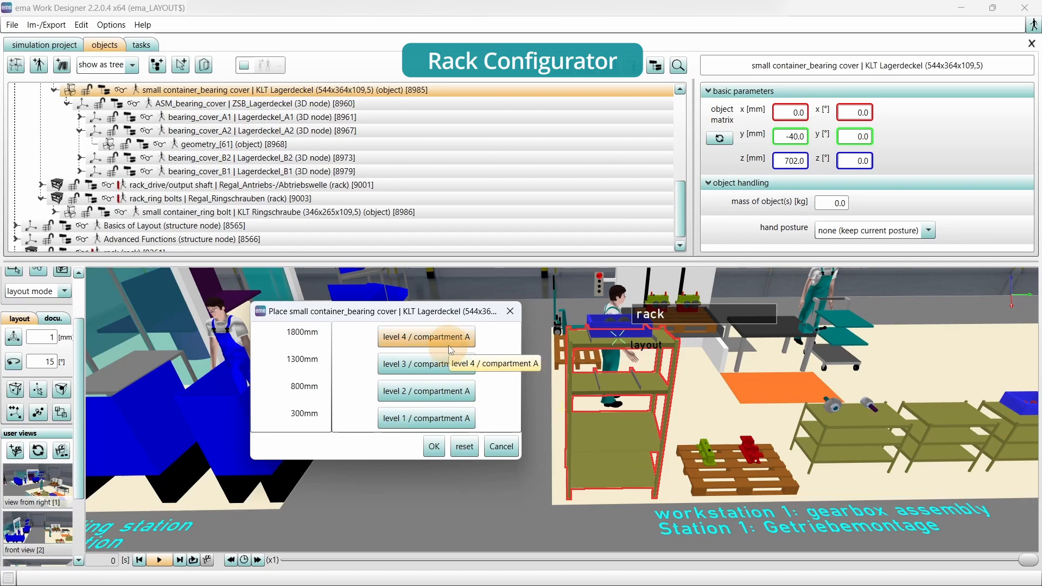
click(434, 447)
Place the small ring bolt container in level 3 / compartment A of the new rack.
scroll(958, 391, up, 2)
scroll(959, 397, down, 4)
click(939, 410)
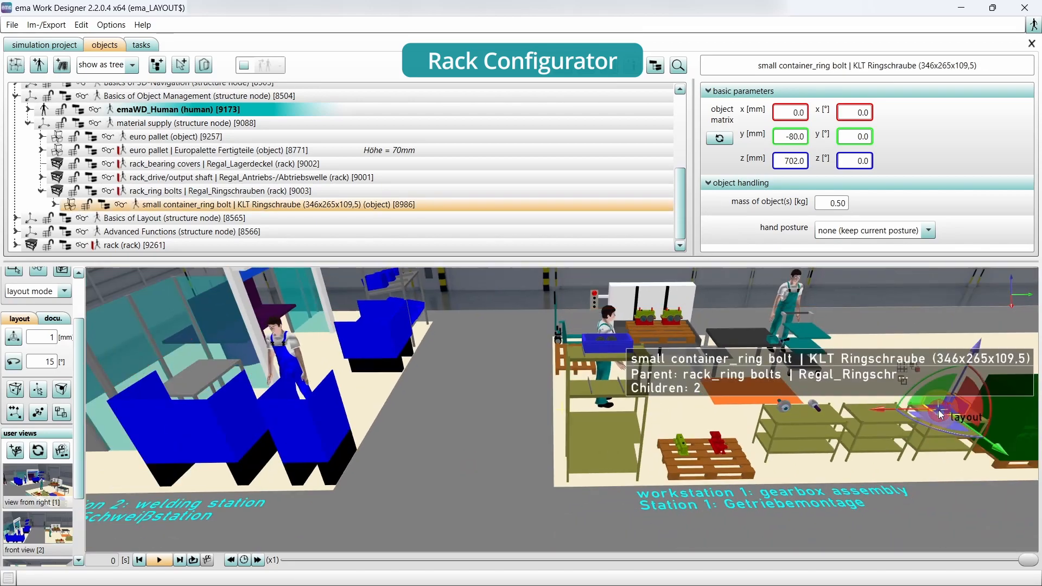
click(61, 390)
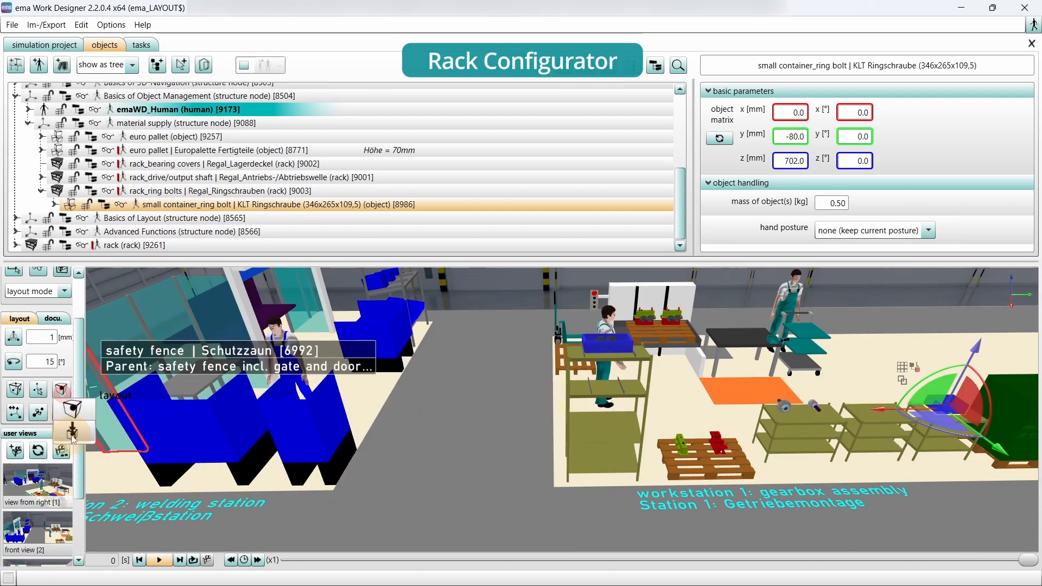
click(71, 431)
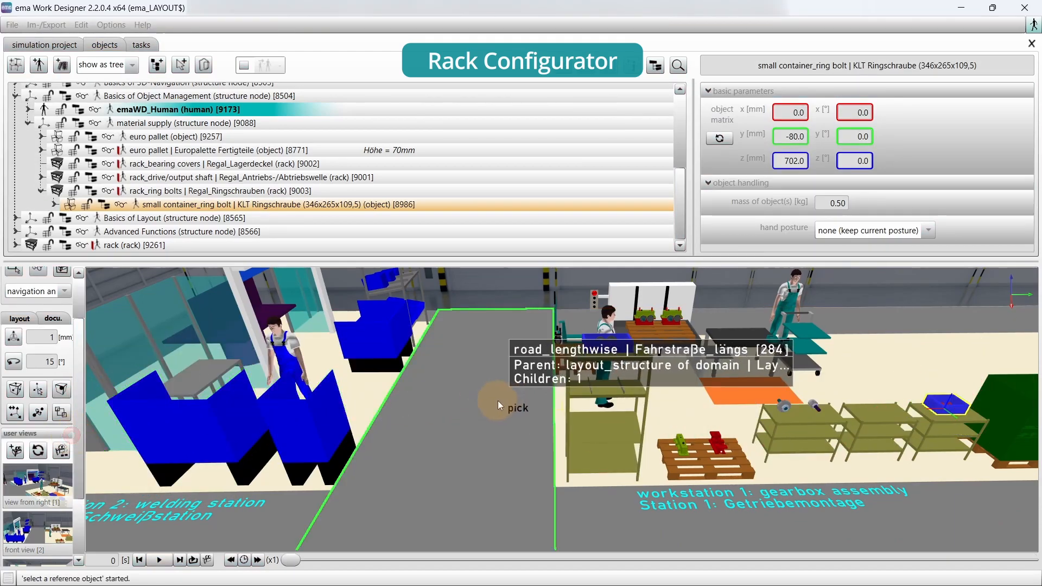
click(601, 425)
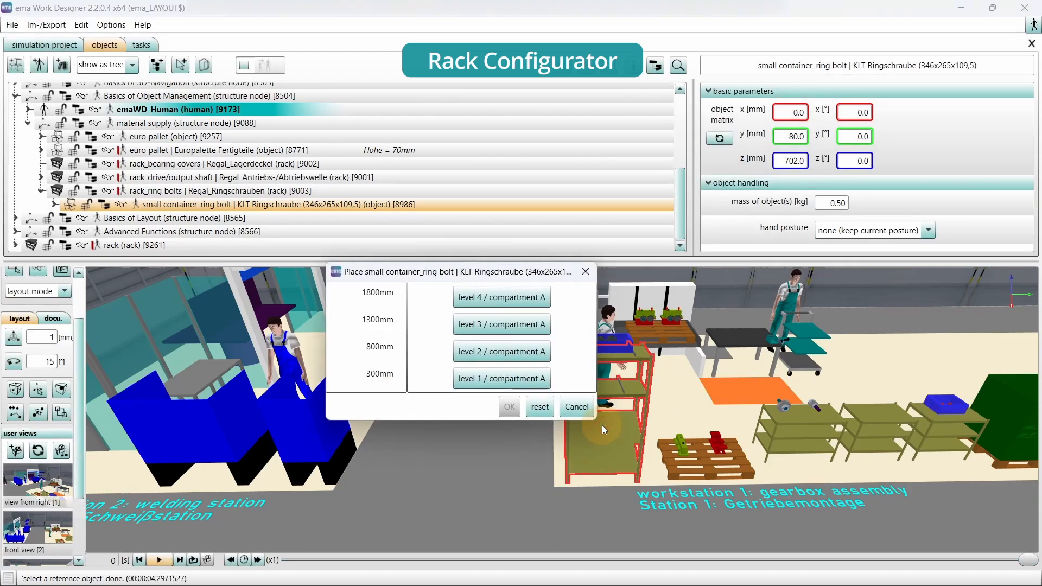
click(499, 336)
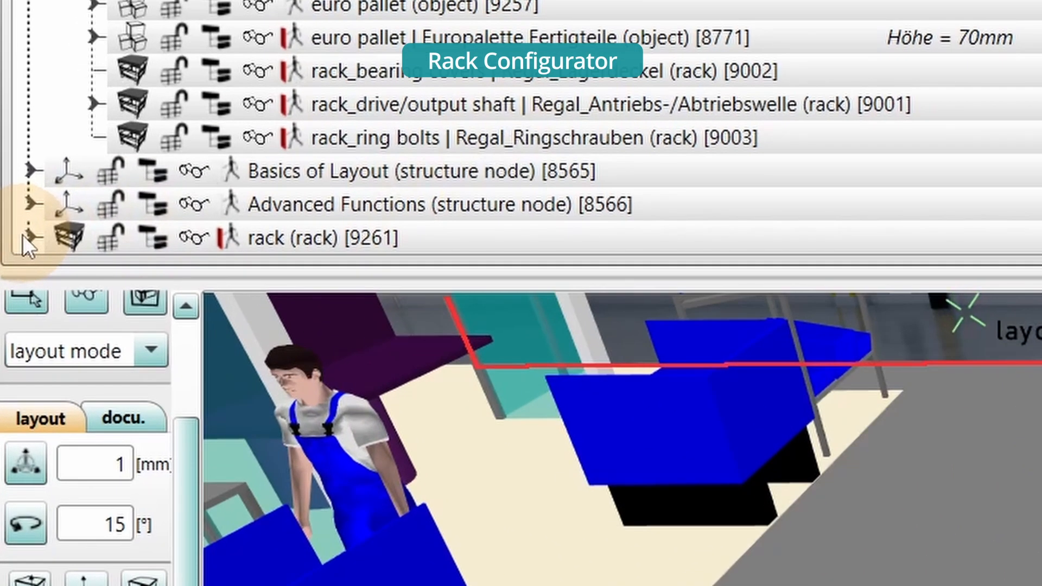
Expand the new rack in the object tree and select the ring bolt container beneath it.
click(22, 234)
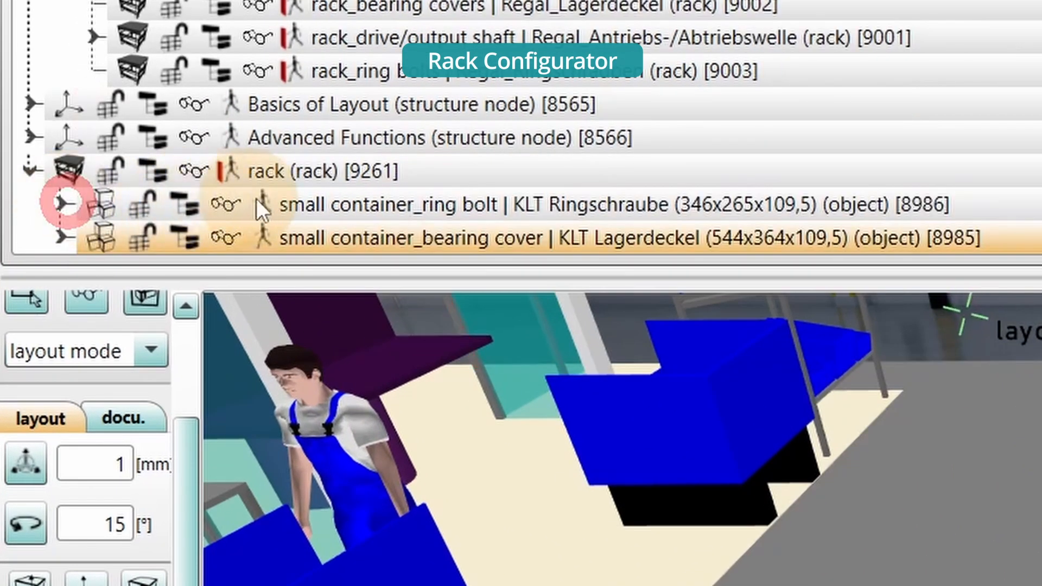
click(316, 199)
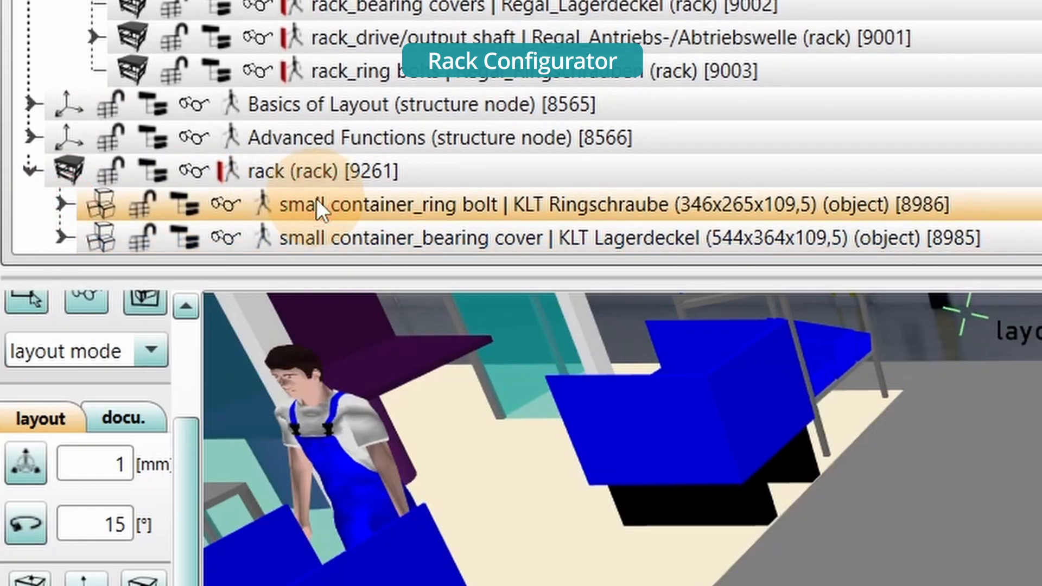
Delete the emptied bearing covers rack and ring bolts rack.
scroll(622, 439, down, 2)
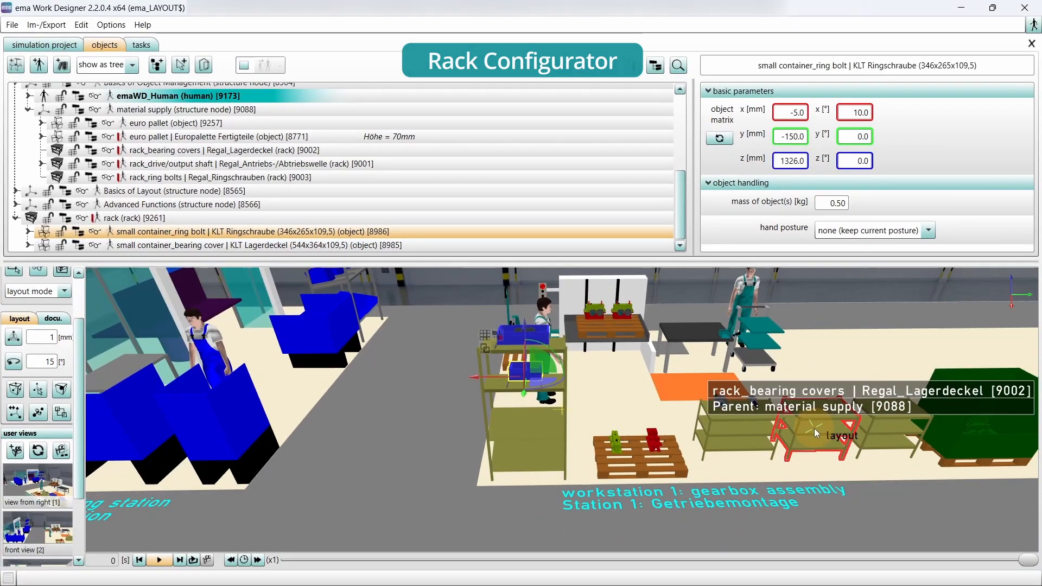
click(814, 428)
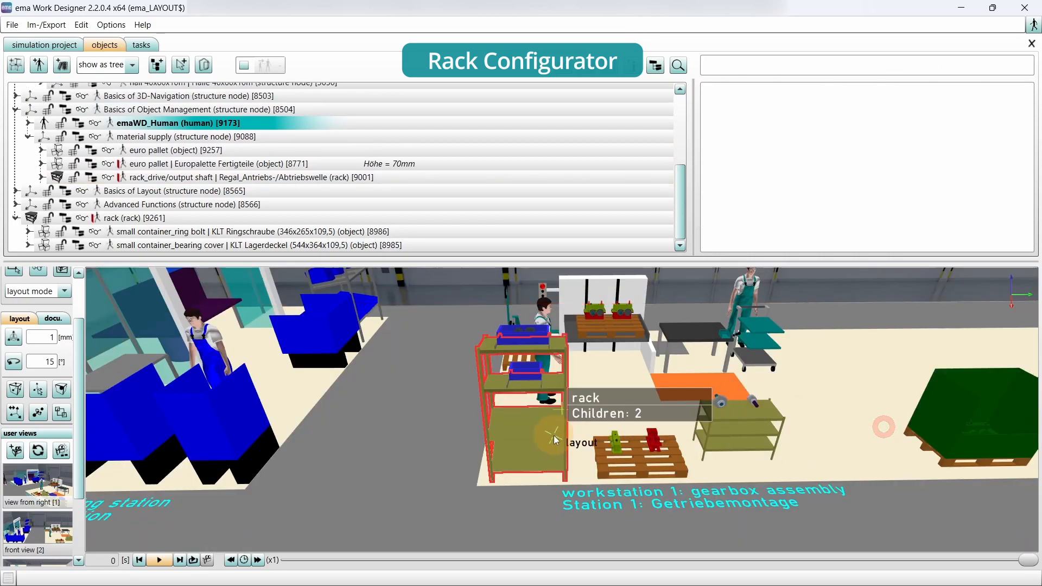
Move the new rack with its containers into the freed space beside the drive/output shaft rack, to a y position of about 5576 mm.
click(558, 455)
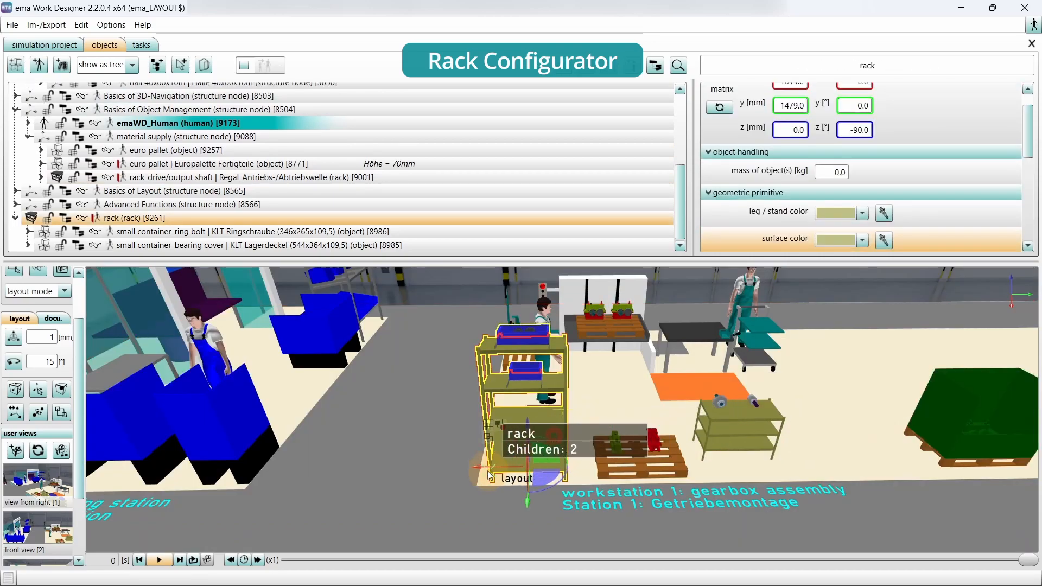
drag(482, 469, 777, 471)
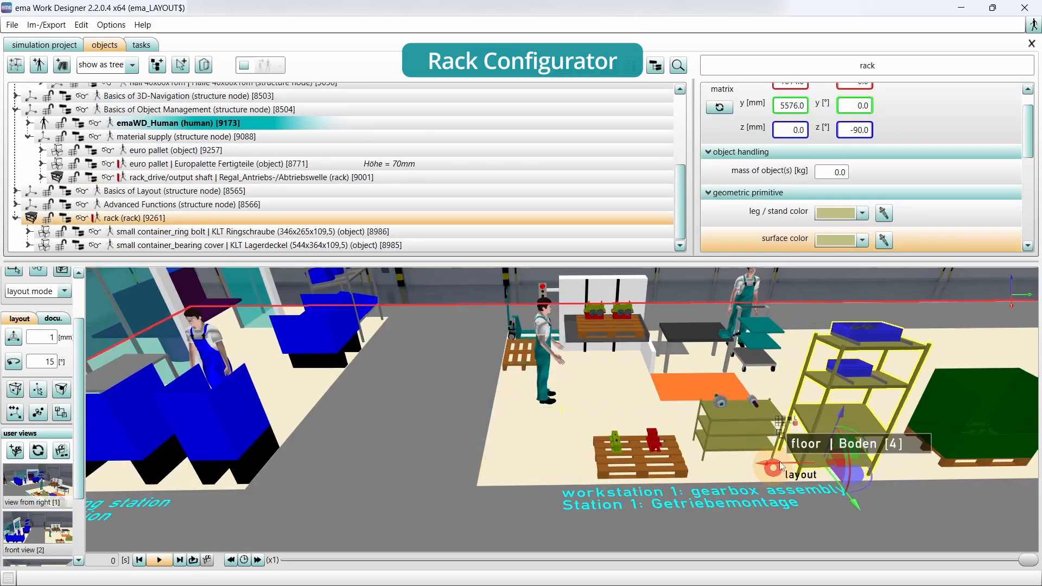
middle_drag(841, 433, 632, 427)
scroll(590, 419, up, 5)
drag(574, 482, 578, 482)
right_drag(678, 426, 665, 404)
right_drag(512, 359, 556, 352)
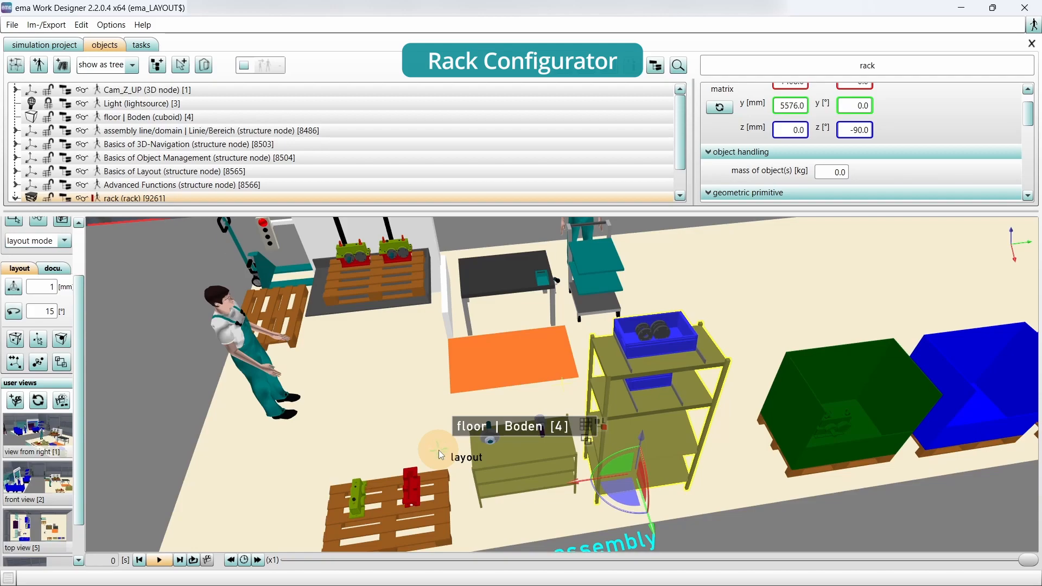
scroll(438, 451, up, 1)
middle_drag(440, 450, 440, 431)
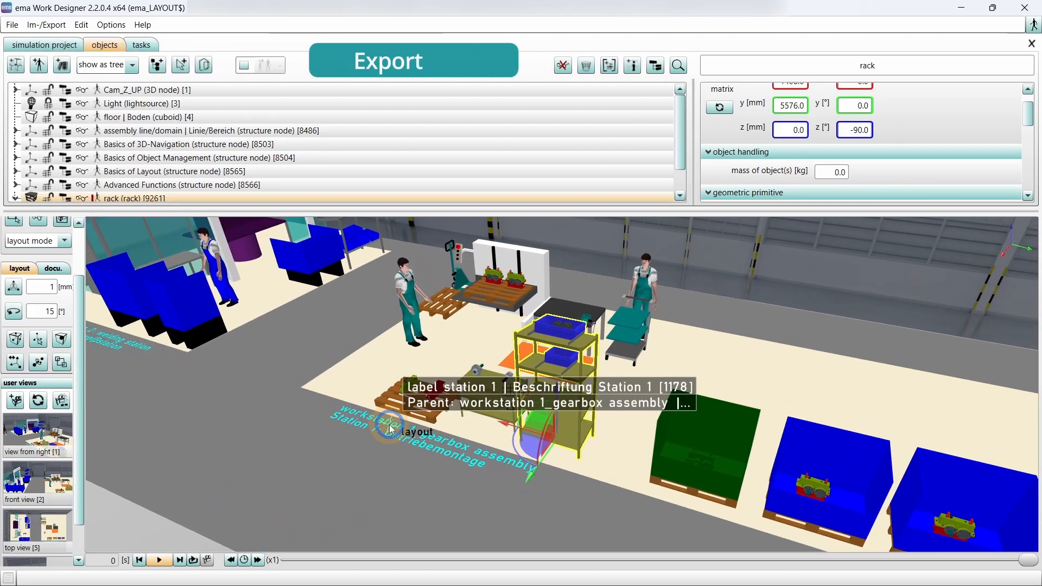
middle_drag(390, 429, 485, 426)
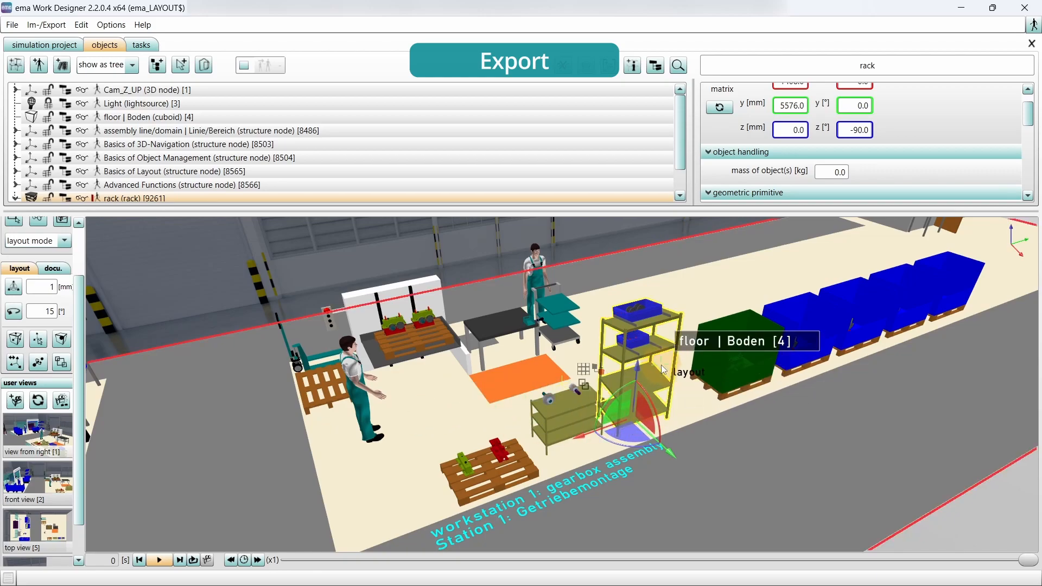
scroll(144, 189, down, 1)
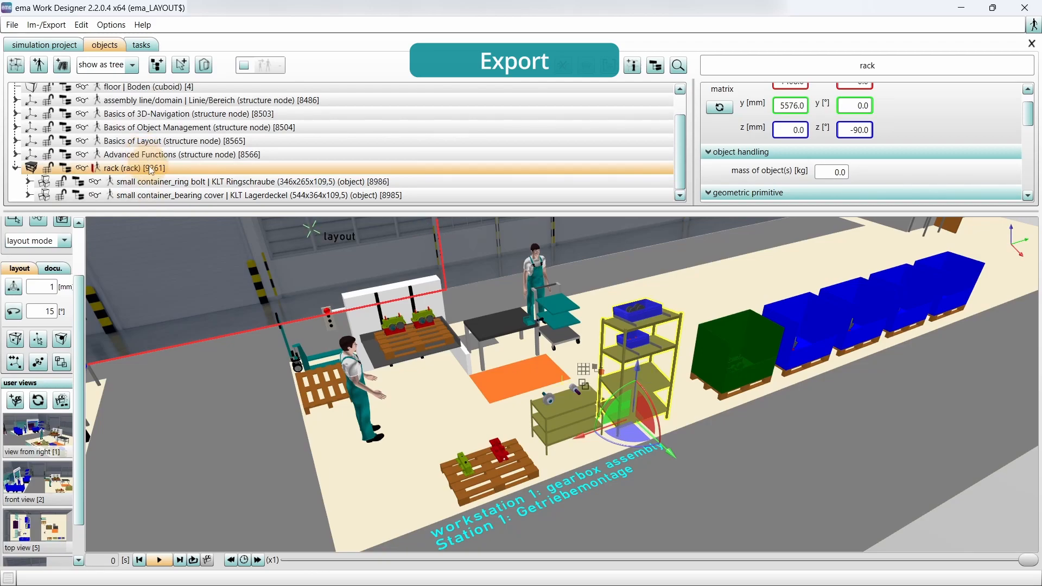
Save the new rack with its containers to the emaLayout_Tutorial folder as tutorial_rack.dae and close the folder window showing the file.
right_click(151, 169)
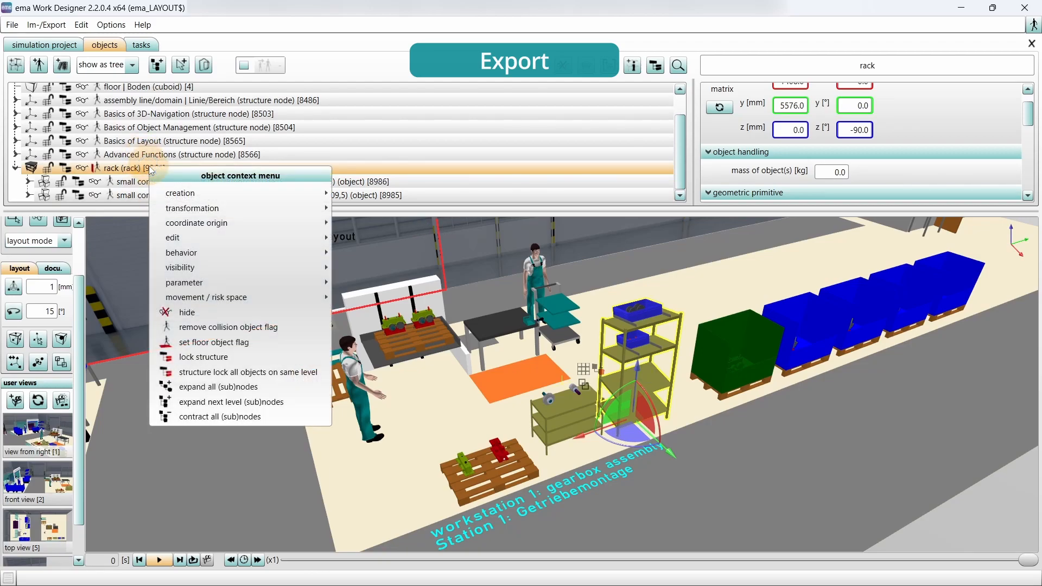
click(168, 193)
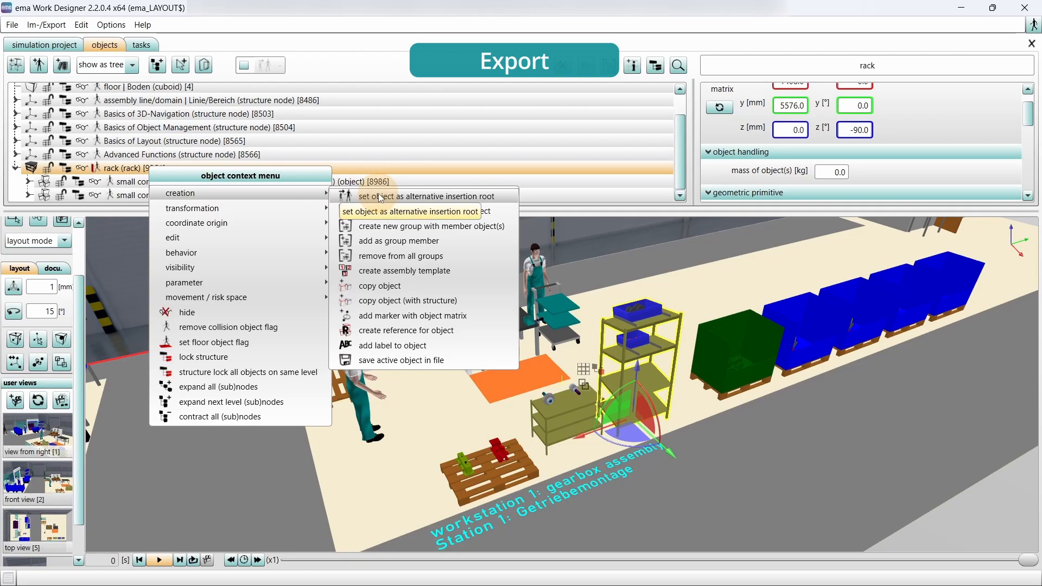
click(437, 361)
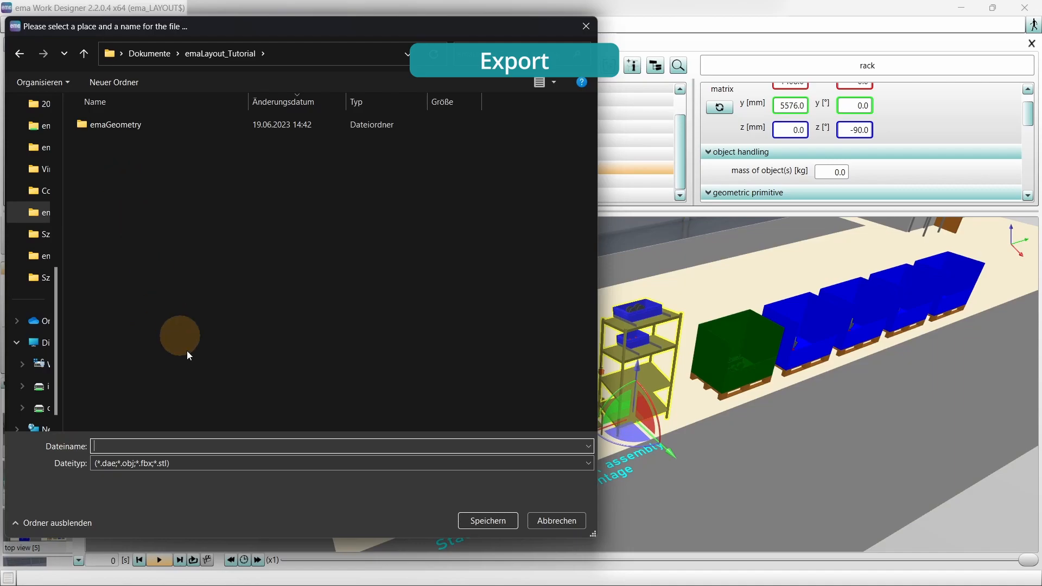
click(255, 468)
click(229, 445)
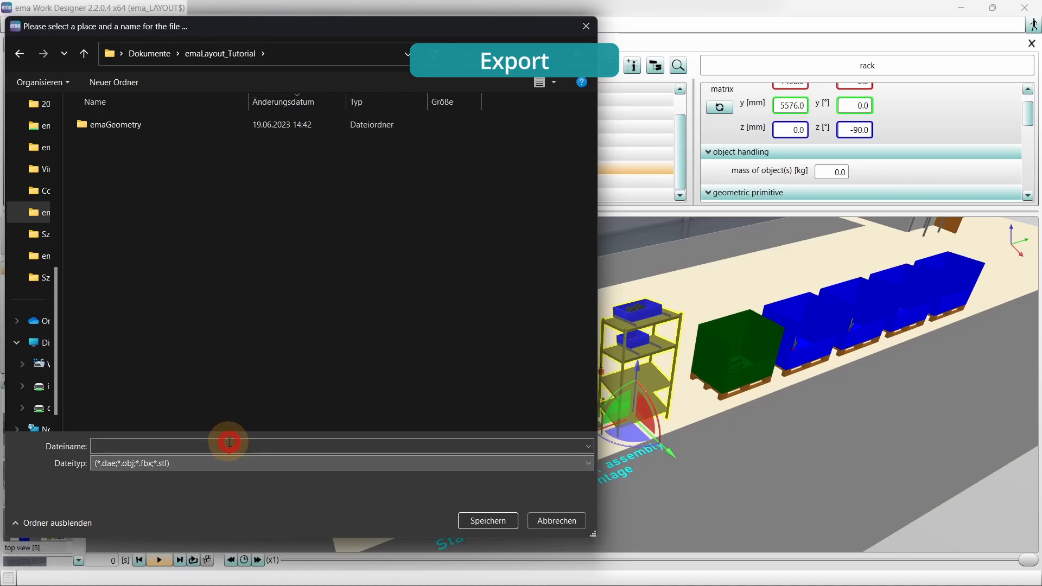
click(229, 445)
text(tutorial)
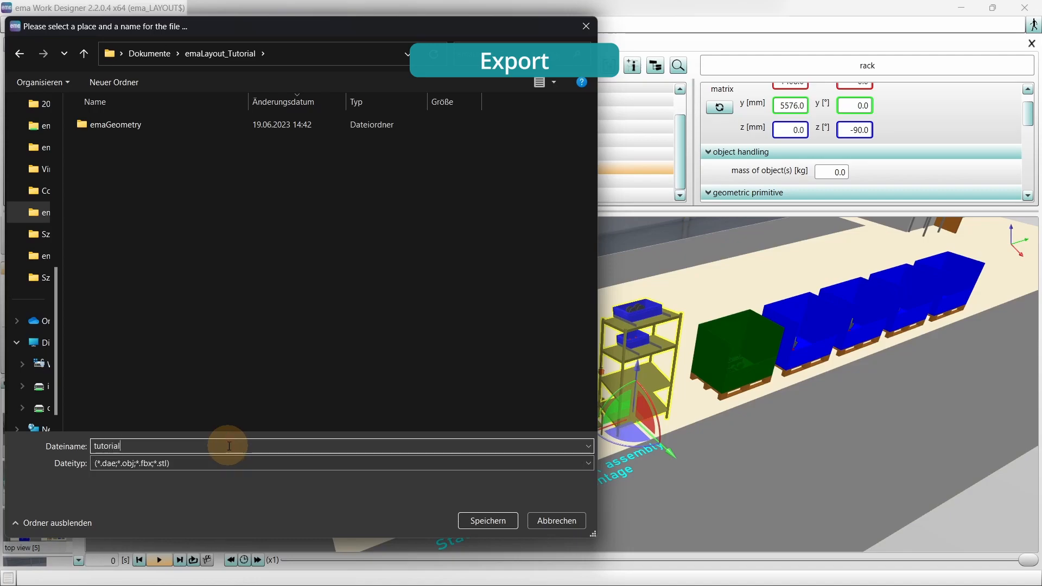
text(_rack)
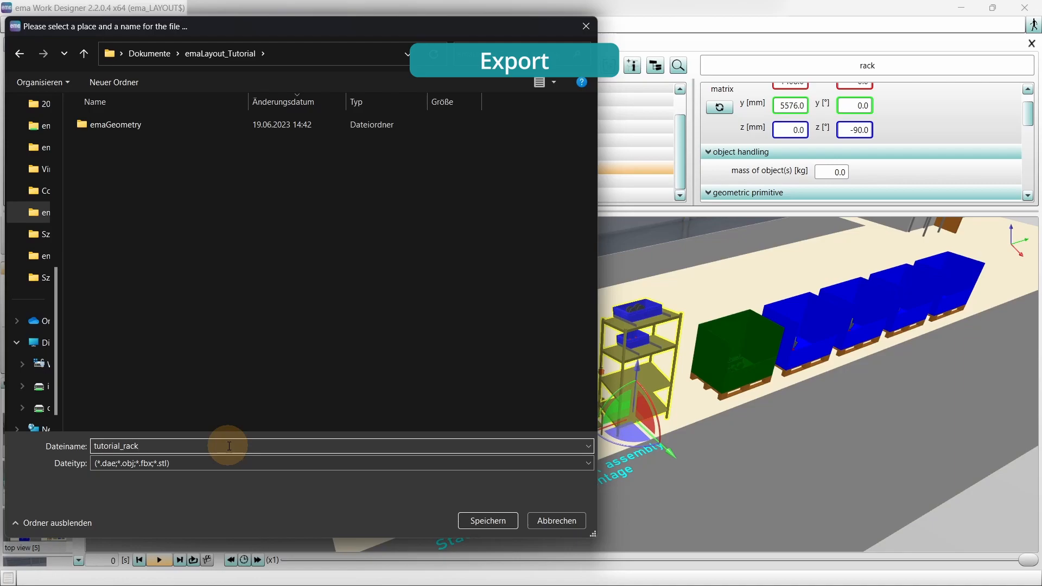
text(.dae)
click(491, 521)
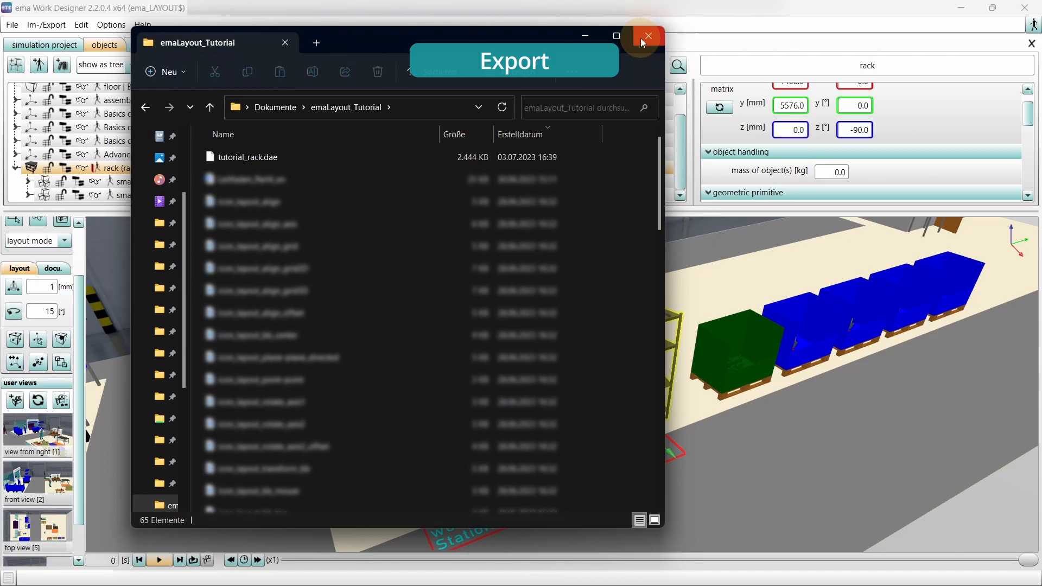
click(647, 36)
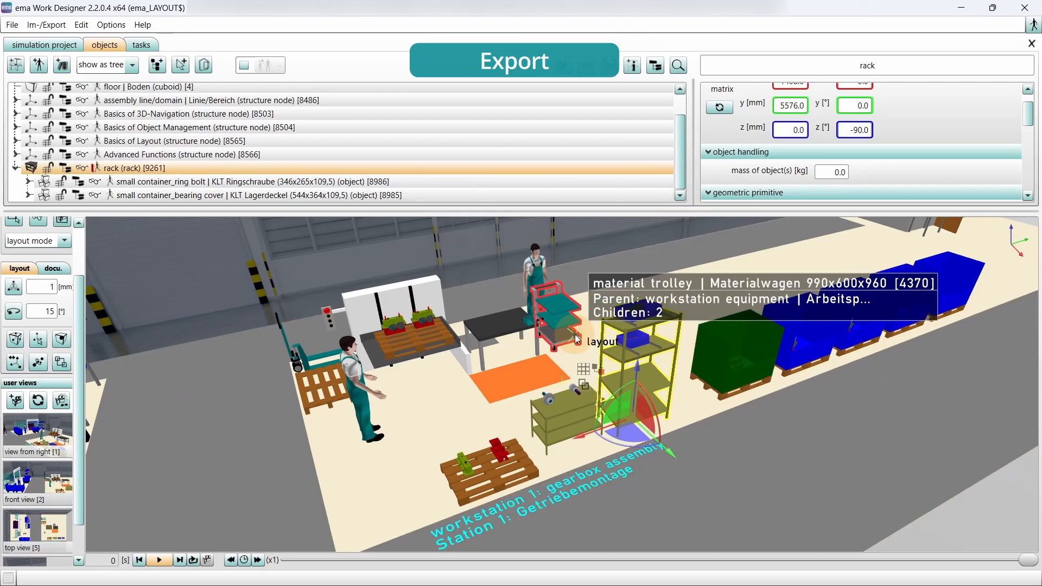
Export the entire layout as CAD data to the emaLayout_Tutorial folder as tutorial_layout.stl and dismiss the folder window showing the file.
click(48, 25)
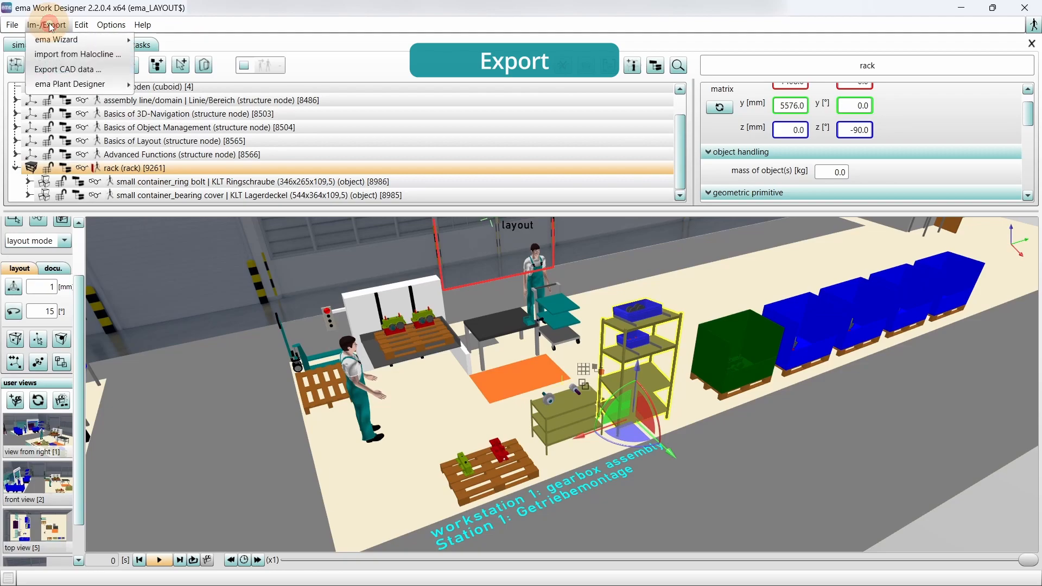
click(73, 70)
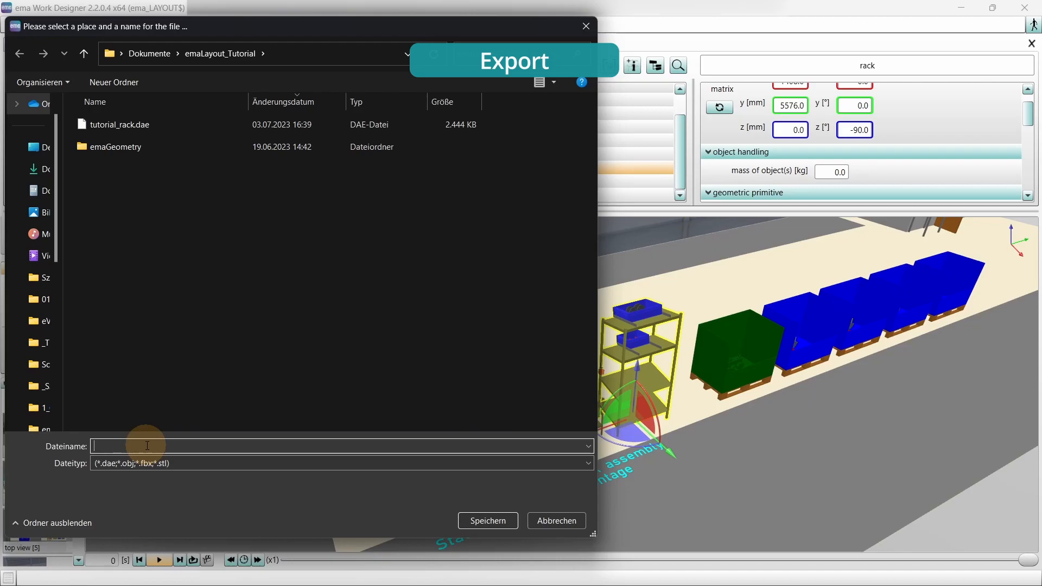
text(tut)
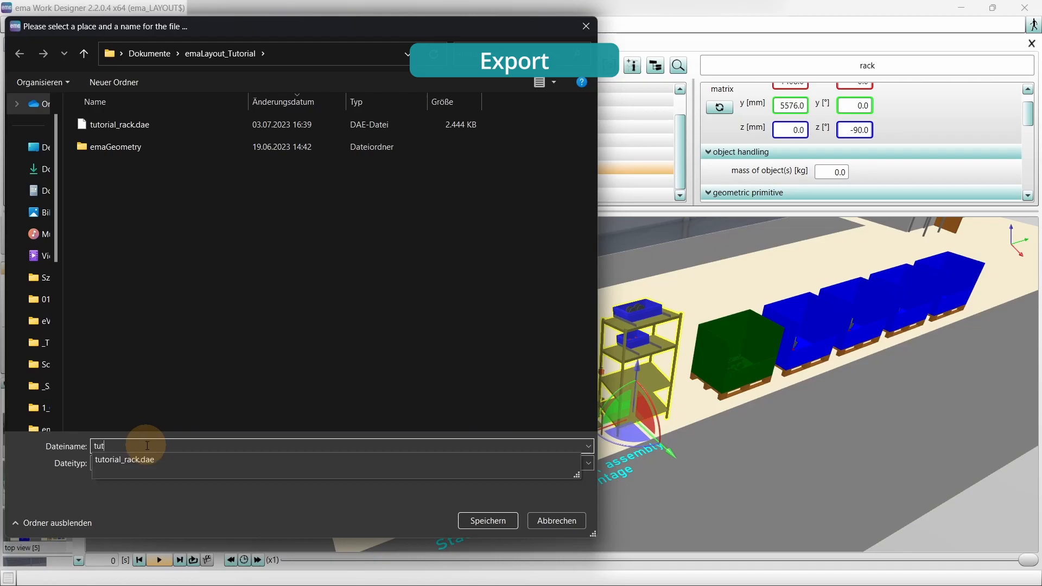
text(orial_layout)
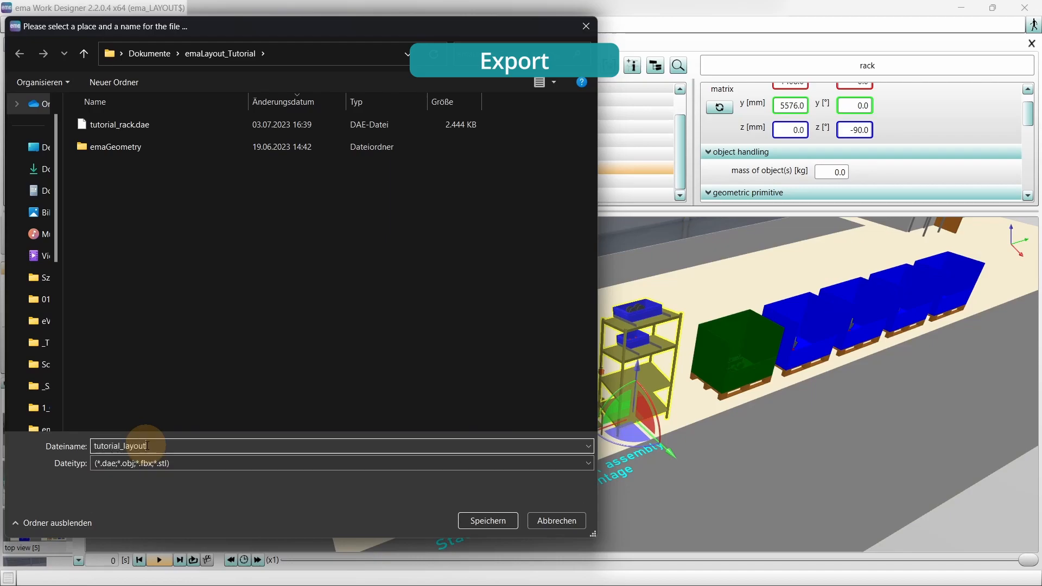
text(.stl)
click(509, 524)
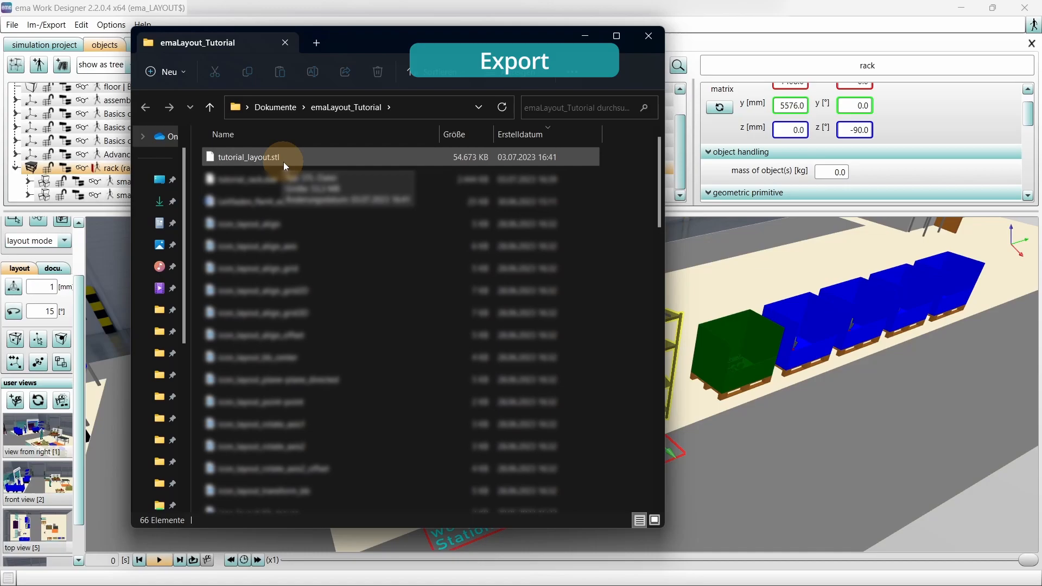
click(585, 36)
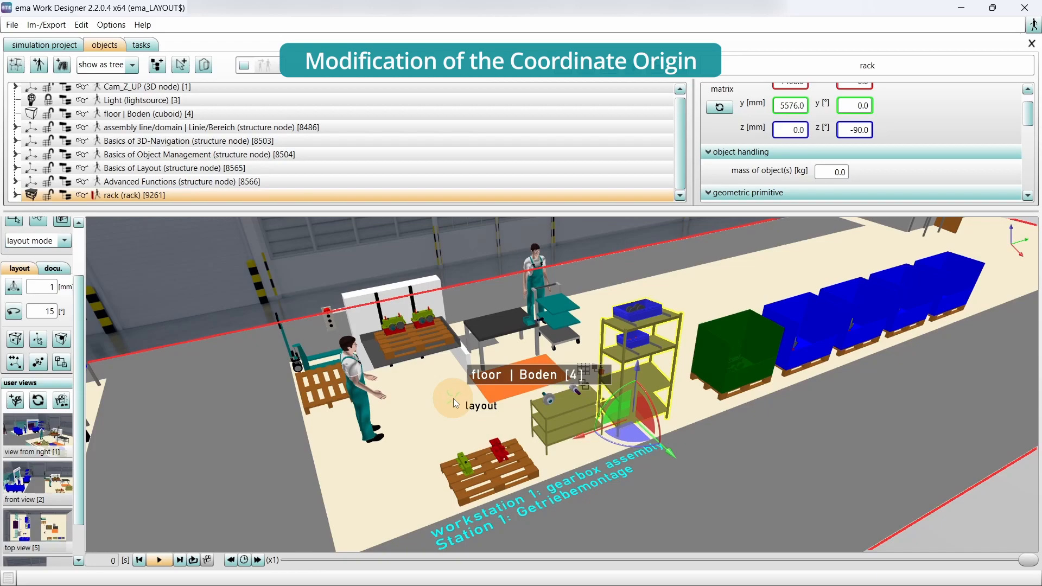
Apply the coordinate origin of the empty europallet beside the pallet truck to the ASM_Gear_3 gearbox on the stack lift.
click(426, 327)
scroll(392, 336, up, 5)
middle_drag(230, 241, 606, 435)
scroll(606, 435, up, 2)
scroll(605, 432, up, 2)
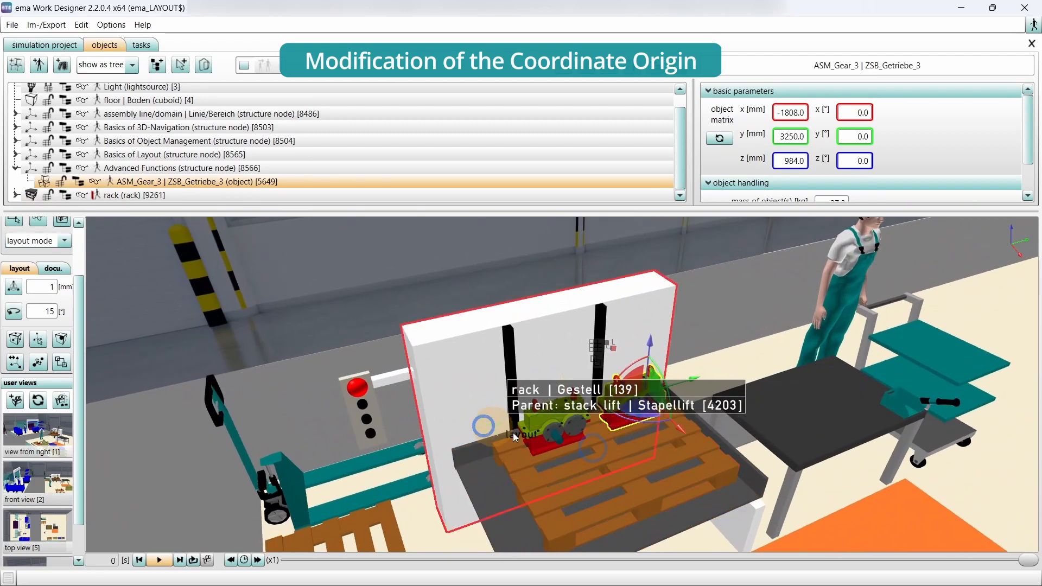
right_drag(630, 467, 592, 412)
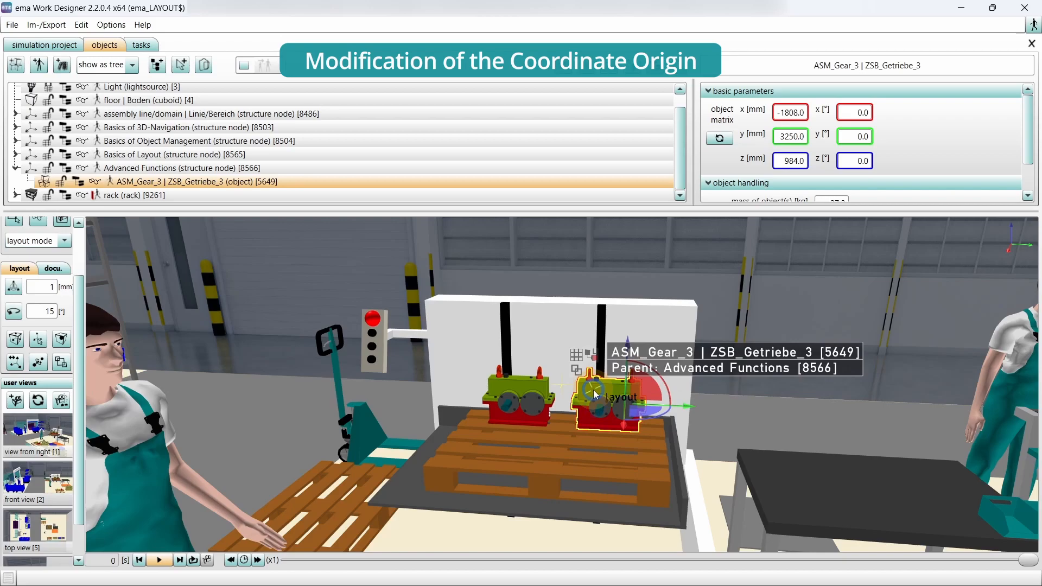
right_click(594, 390)
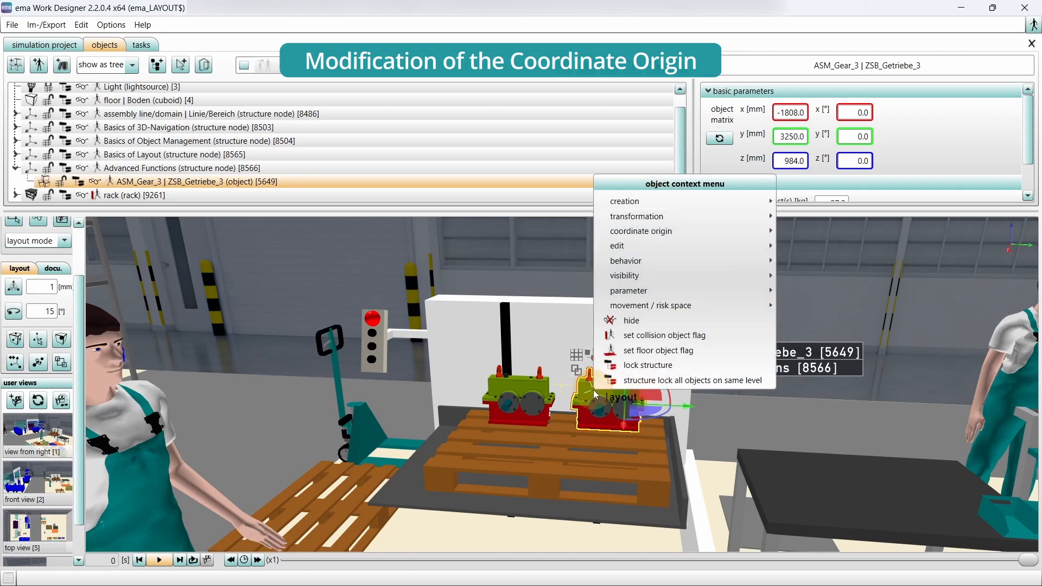
click(659, 230)
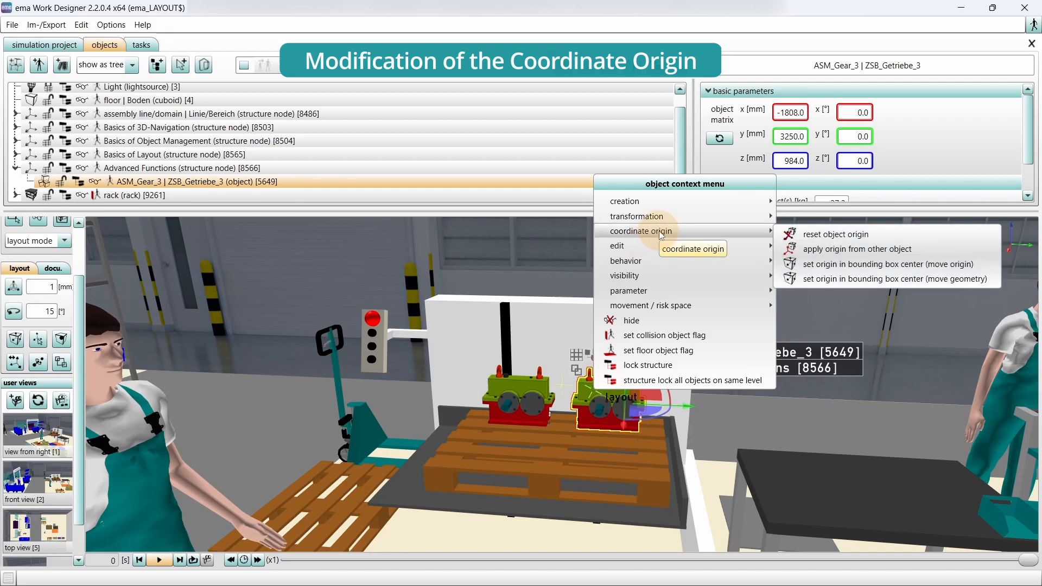
click(911, 251)
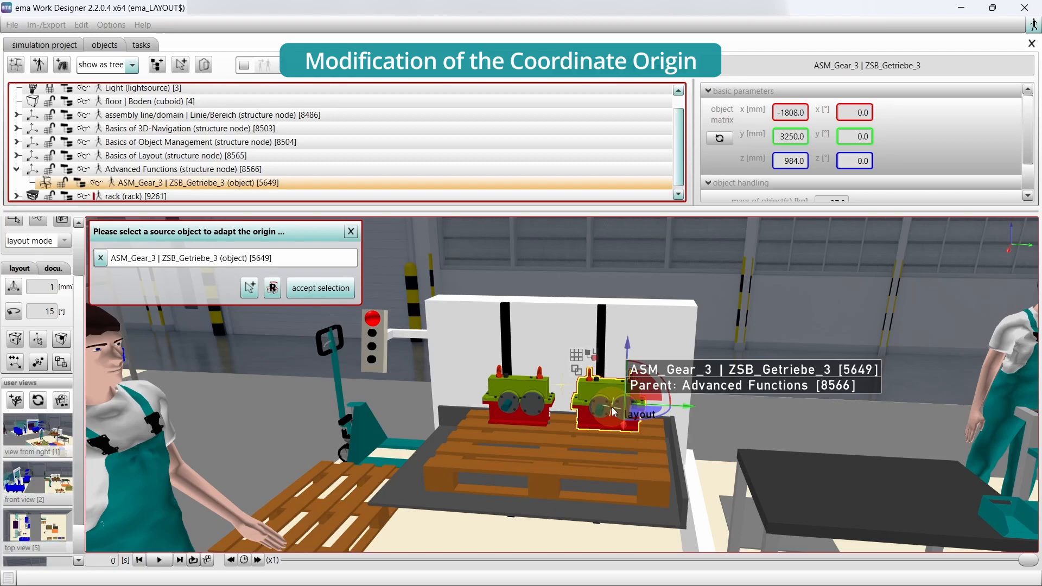
click(344, 510)
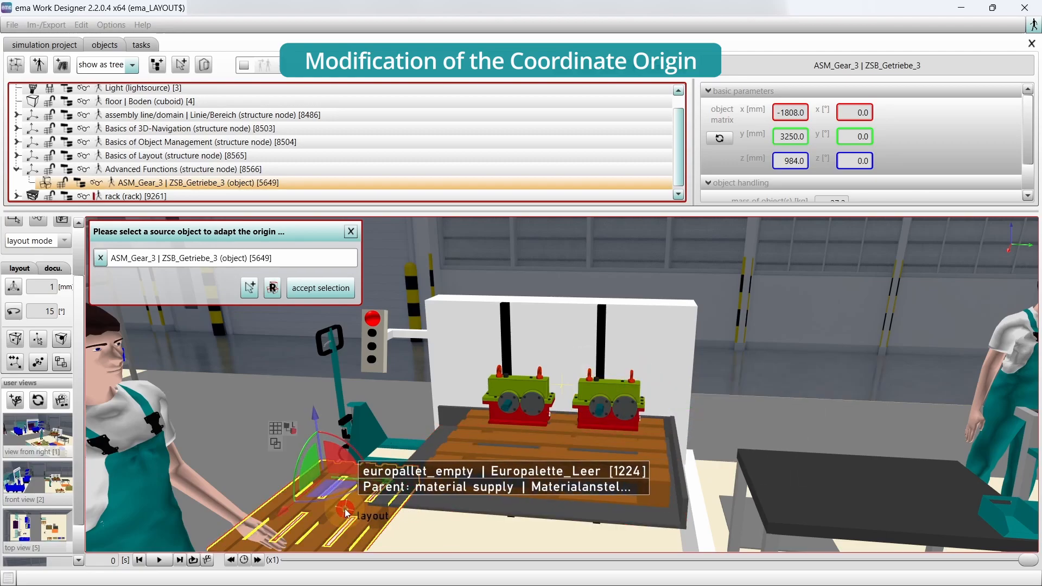
click(329, 288)
click(327, 289)
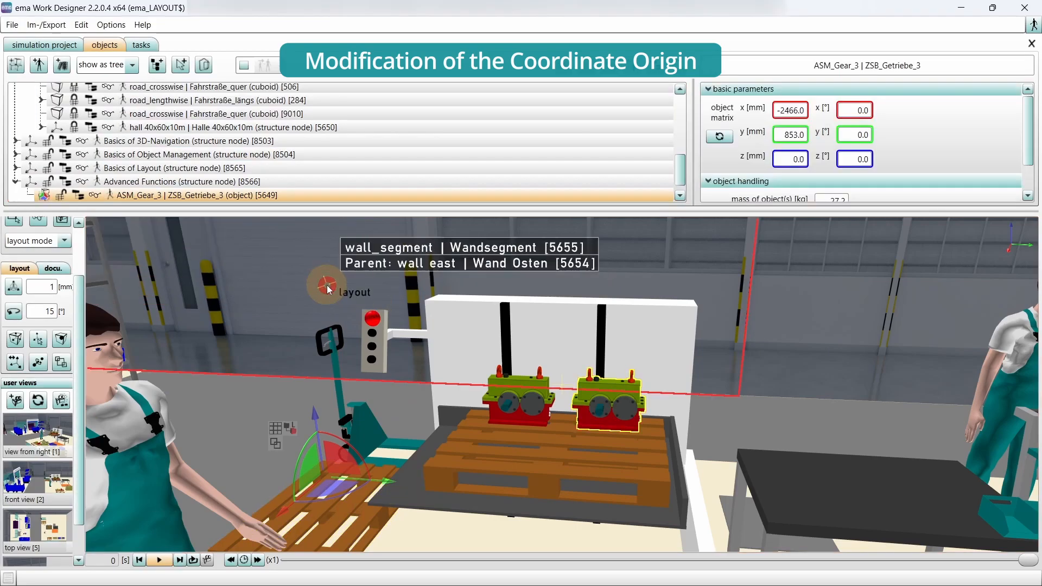
Move the ASM_Gear_3 gearbox about 19 mm in the positive y direction by its adopted origin, to a y position of 872 mm.
scroll(438, 481, down, 3)
scroll(472, 478, up, 2)
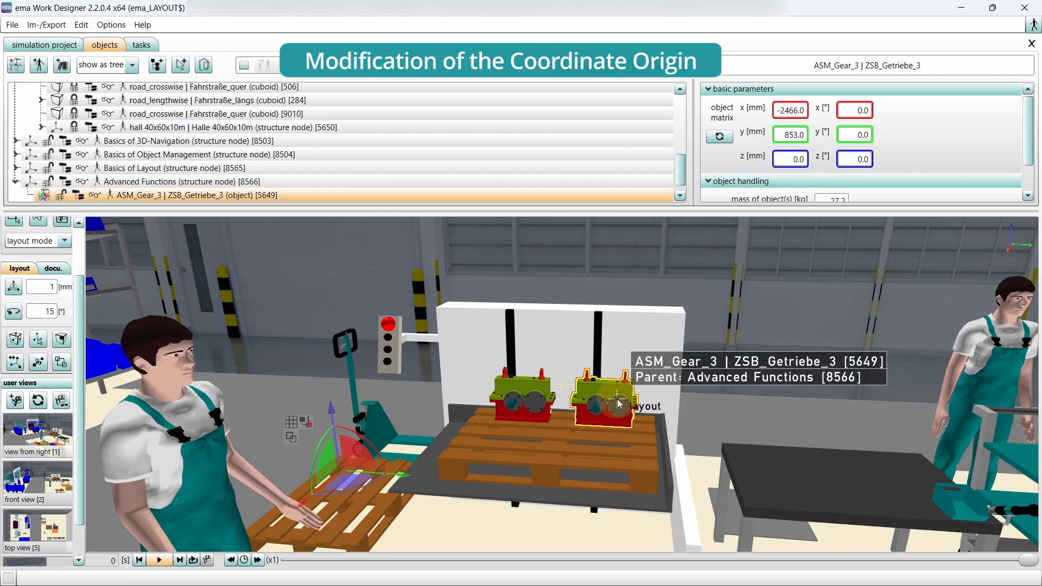
mouse_move(402, 475)
mouse_down()
mouse_move(544, 484)
mouse_move(361, 480)
mouse_move(400, 484)
mouse_up()
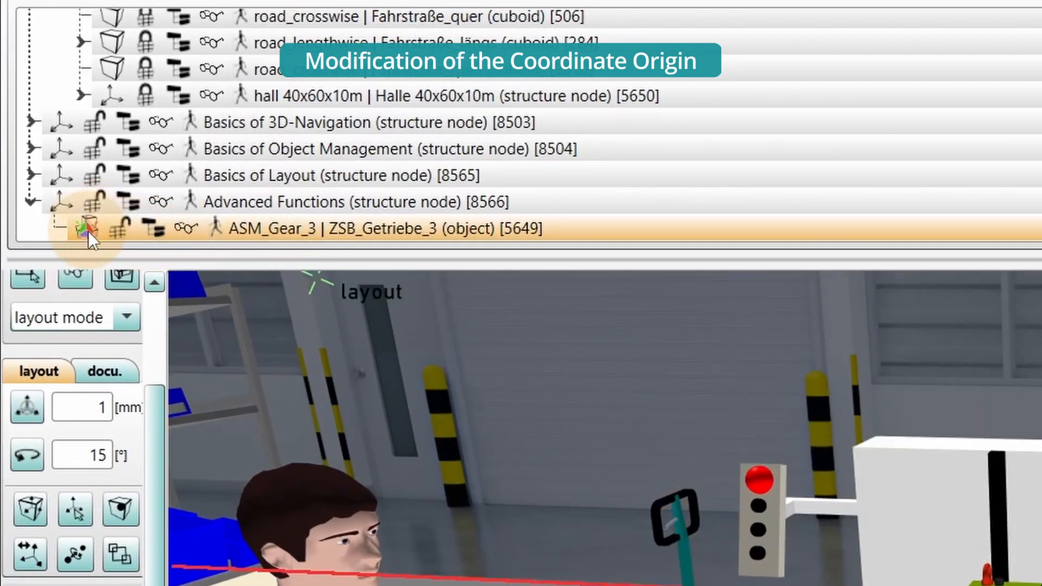
scroll(88, 229, down, 1)
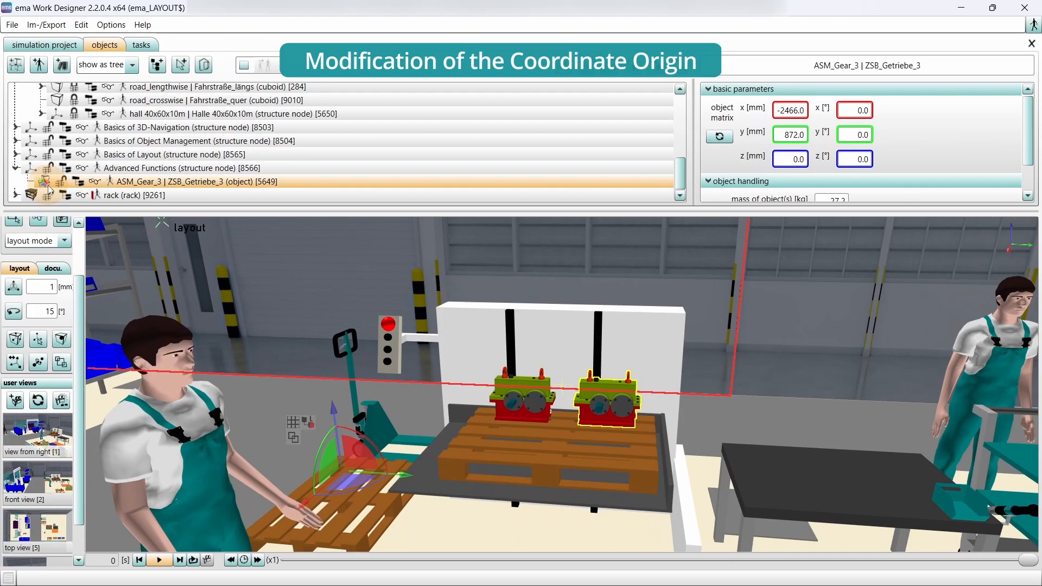
Reset the object origin of the ASM_Gear_3 gearbox from the europallet's origin to its own.
right_click(621, 408)
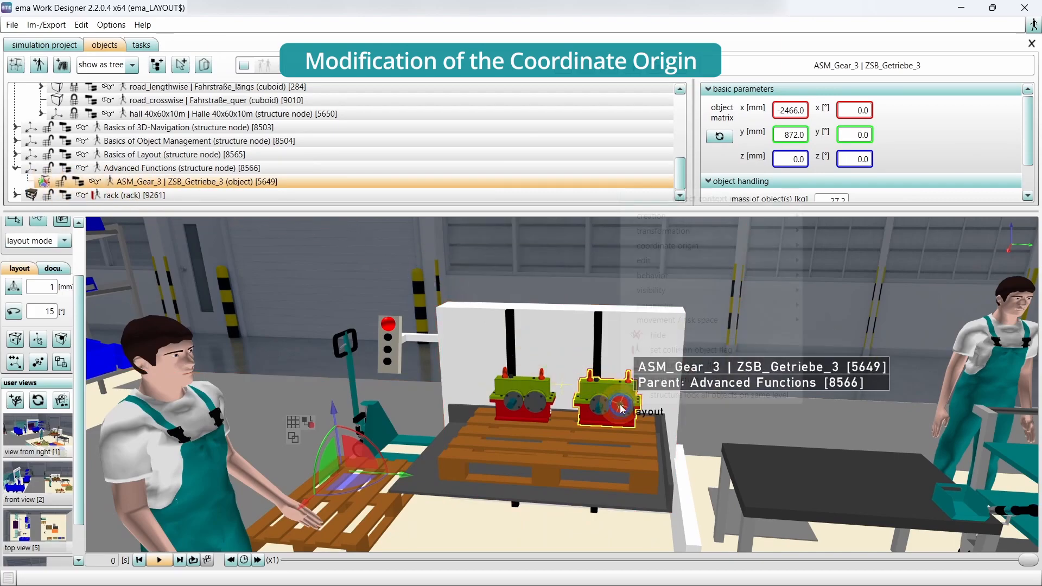
mouse_move(673, 246)
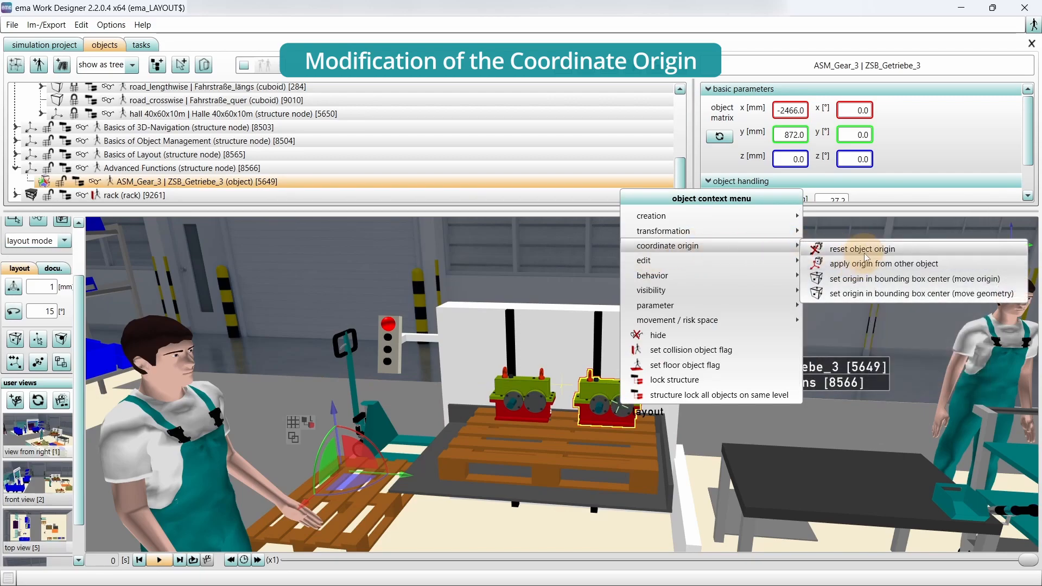
click(923, 253)
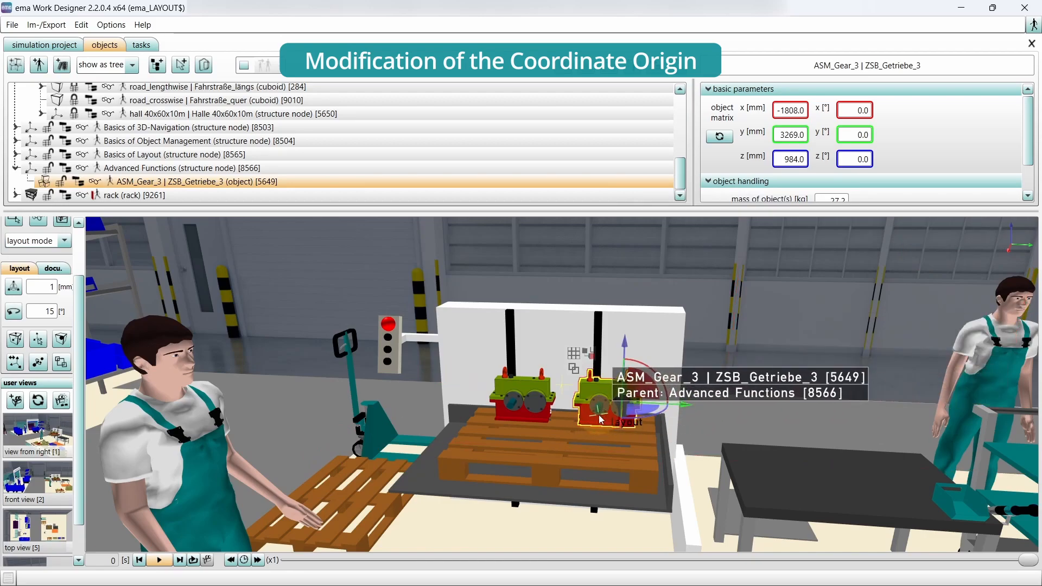
Set the origin of the ASM_Gear_3 gearbox in its bounding box center by moving the origin.
scroll(598, 414, up, 5)
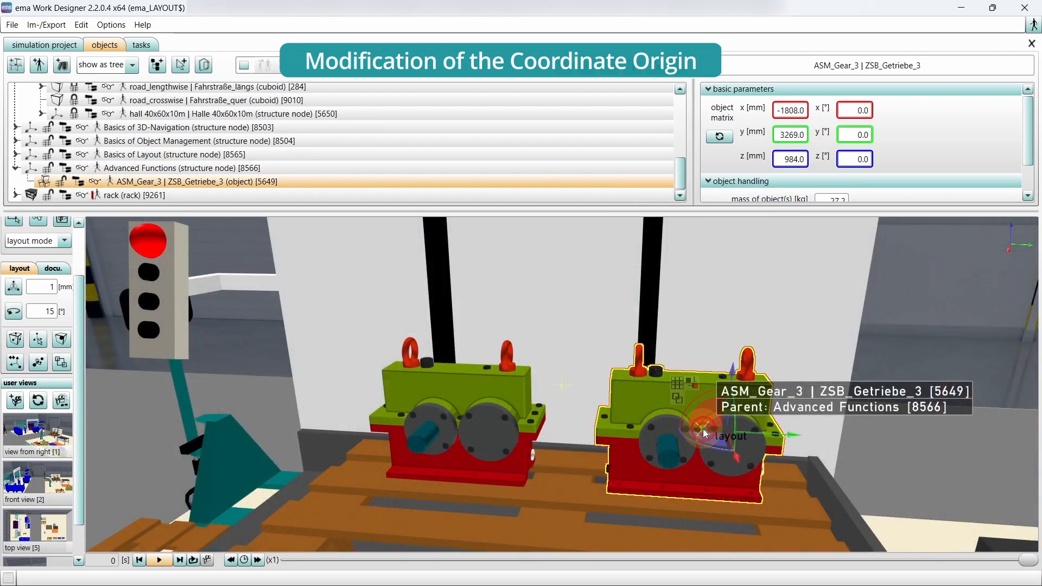
right_click(650, 410)
mouse_move(706, 250)
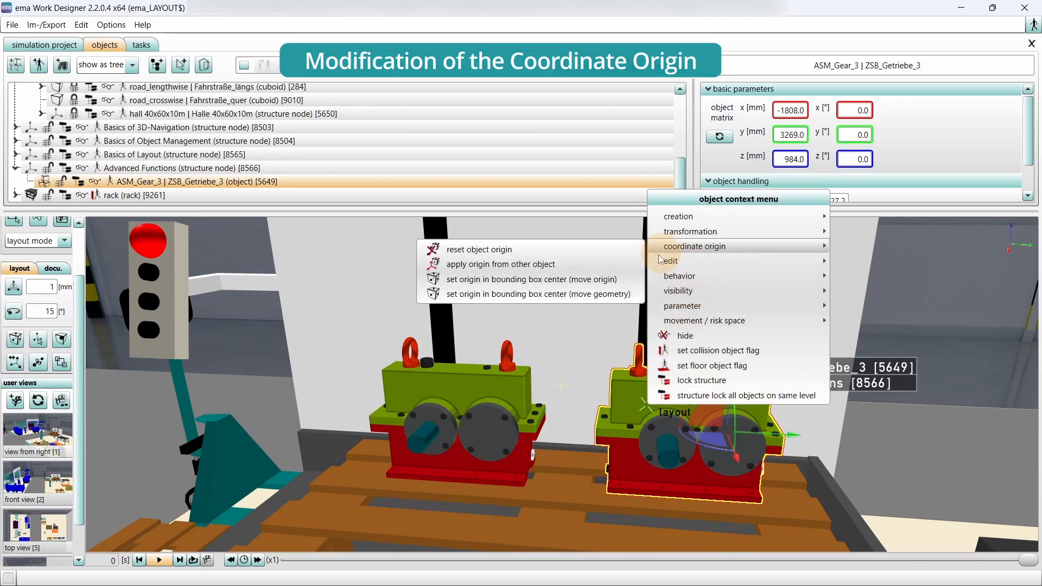
click(625, 279)
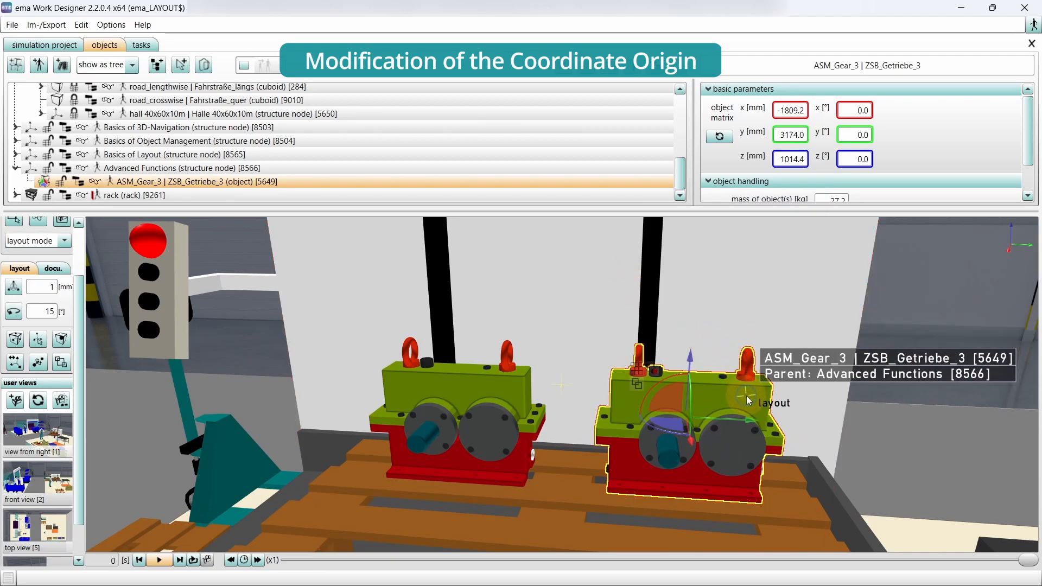
Reset the ASM_Gear_3 gearbox's origin from the bounding box center to the original object origin.
drag(747, 396, 730, 408)
right_click(730, 409)
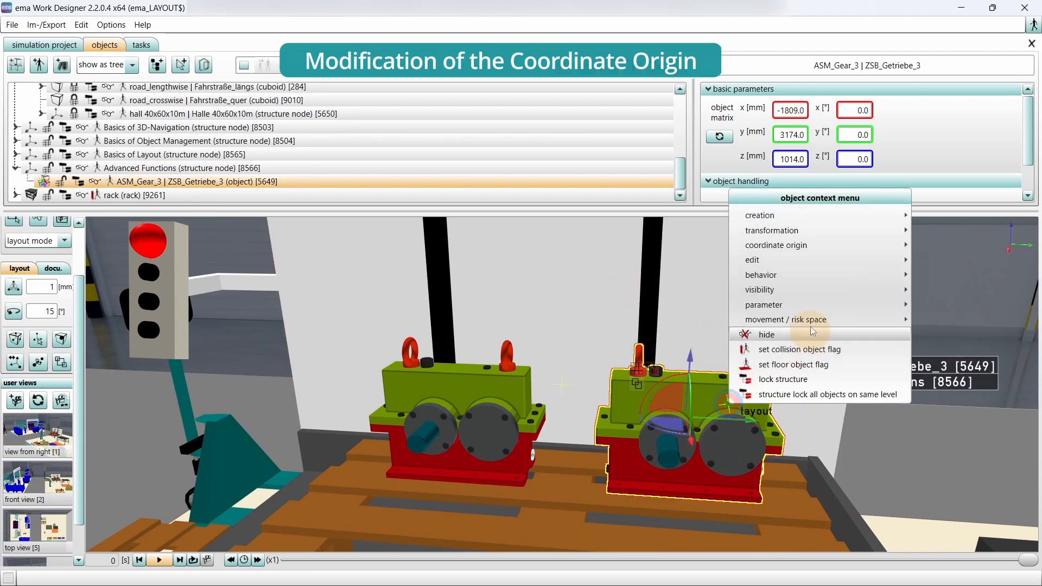
mouse_move(787, 246)
click(673, 252)
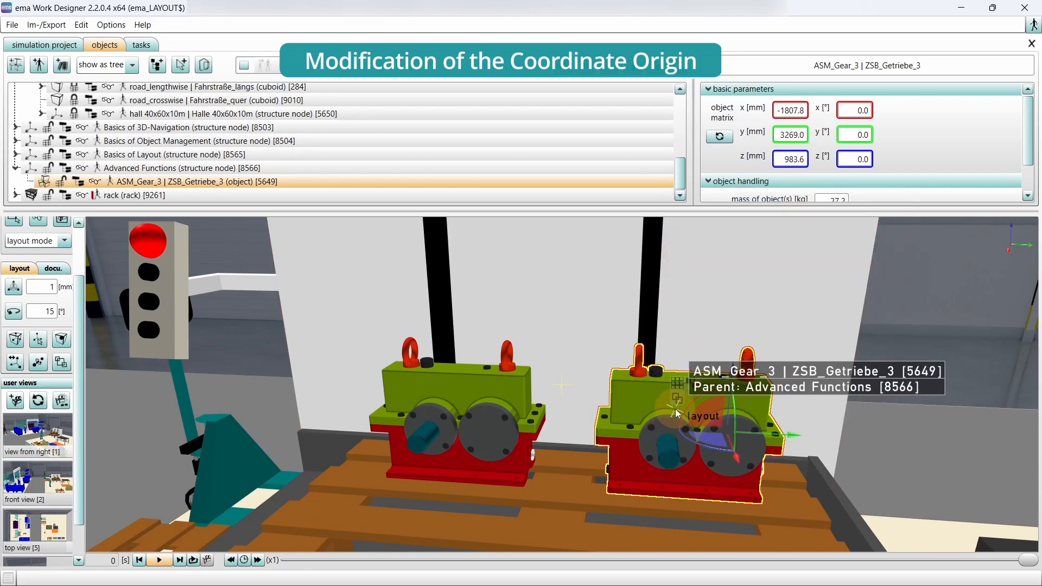
Set the origin of the ASM_Gear_3 gearbox in its bounding box center by moving the geometry.
right_click(640, 410)
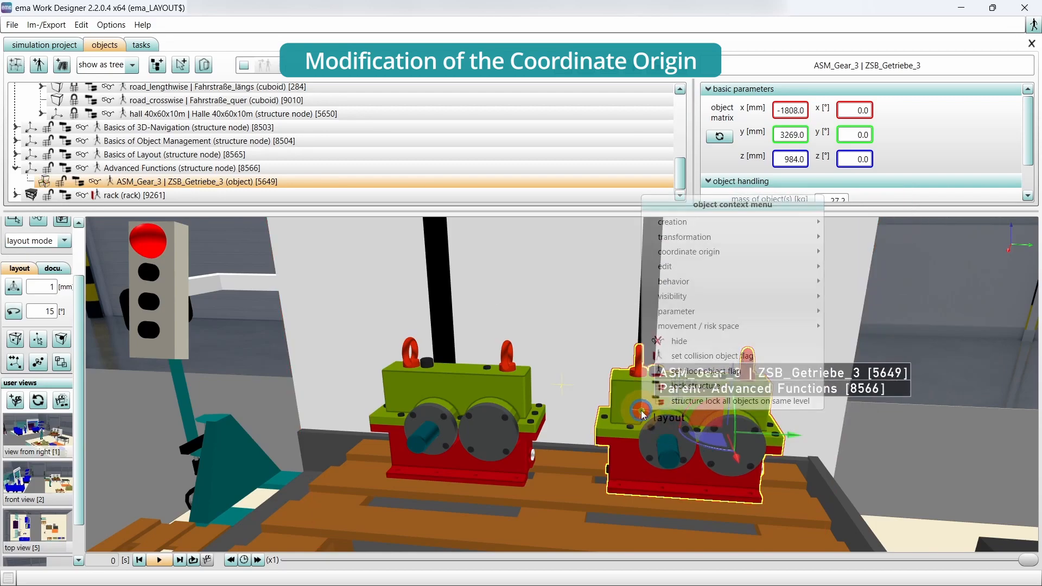
mouse_move(713, 251)
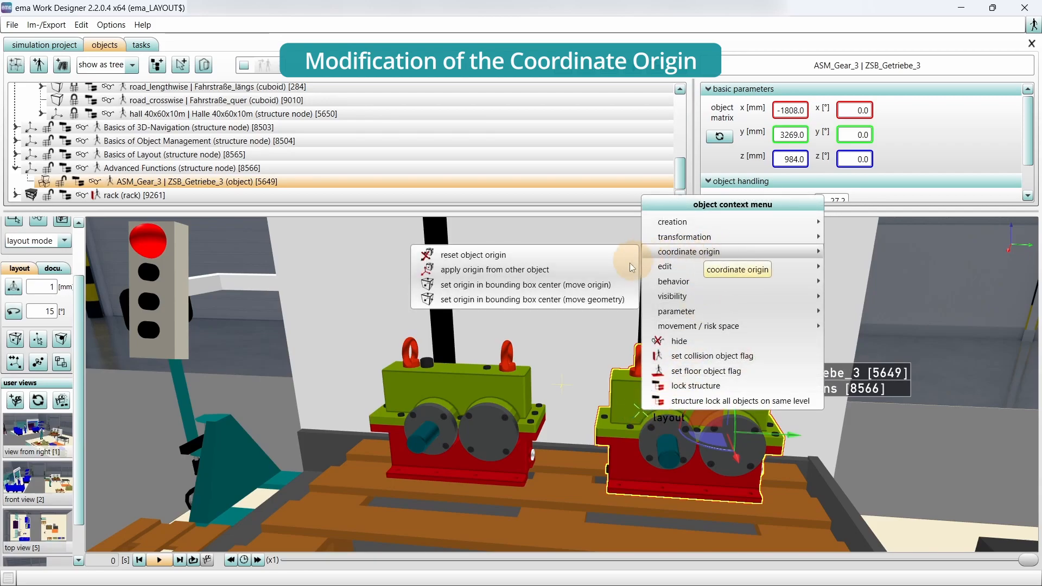
click(604, 300)
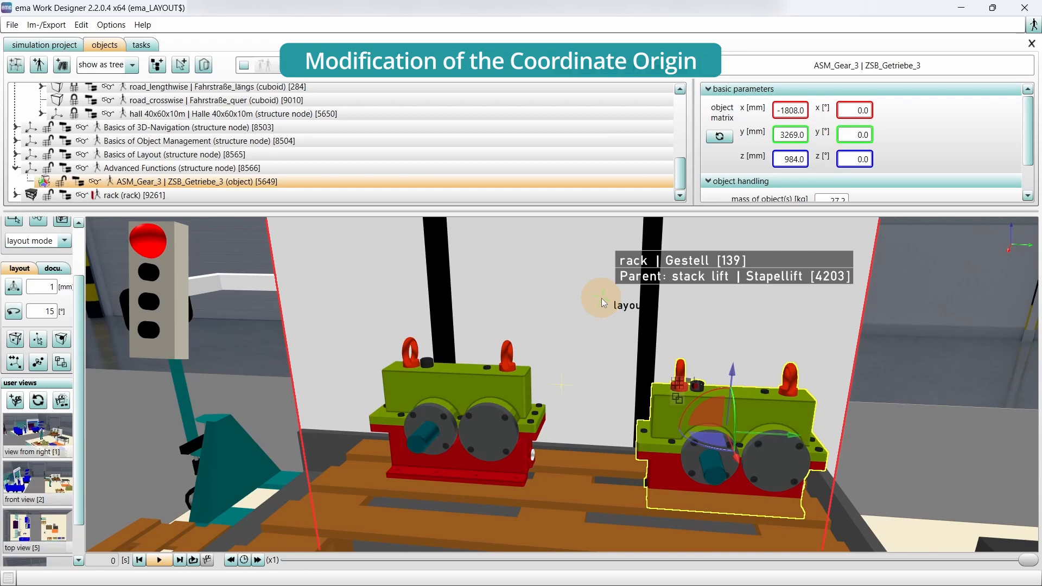
Move the ASM_Gear_3 gearbox on the pallet to about y 3177 mm and z 1017 mm.
drag(711, 359, 705, 341)
drag(704, 403, 730, 417)
scroll(735, 458, down, 2)
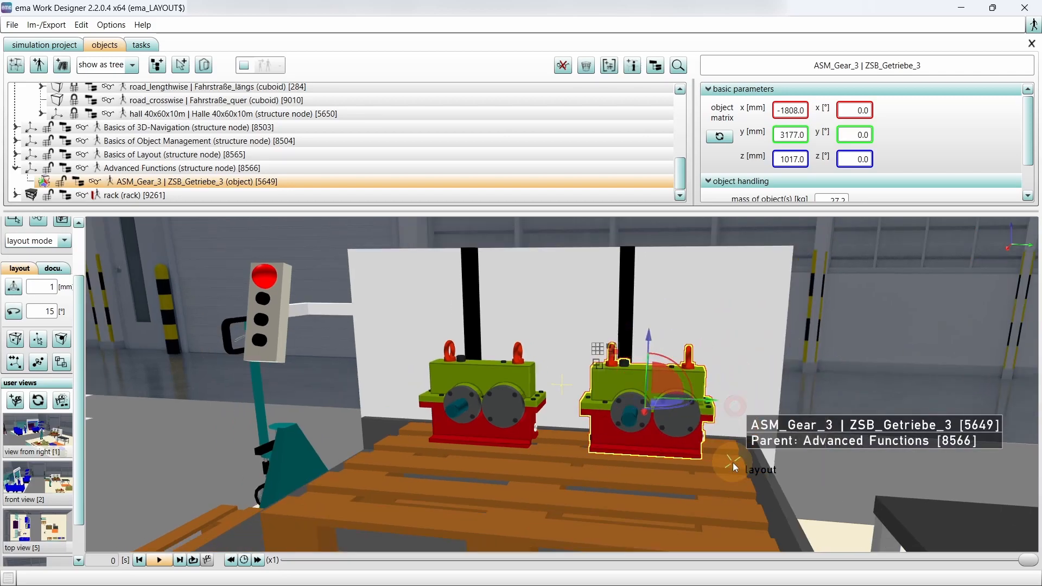
scroll(732, 464, down, 5)
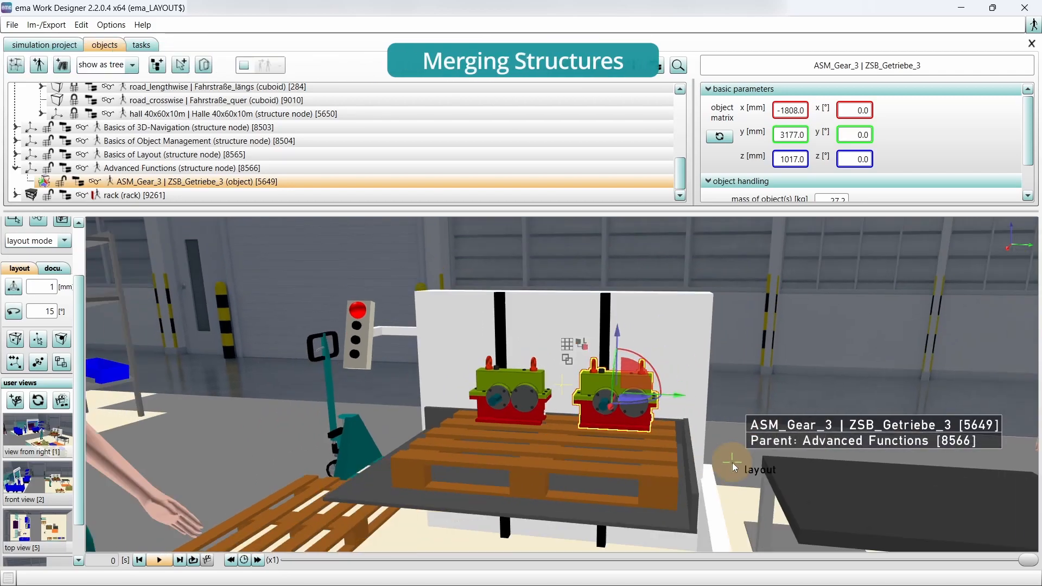
Select the floor and collapse the assembly line/domain structure node in the object tree.
click(572, 498)
scroll(597, 505, down, 4)
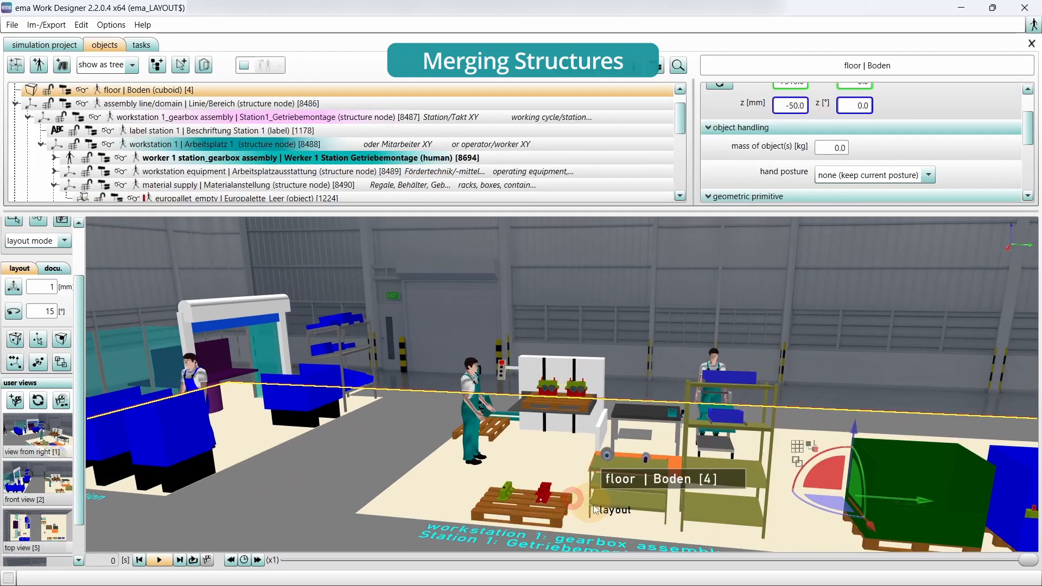
right_drag(654, 522, 647, 519)
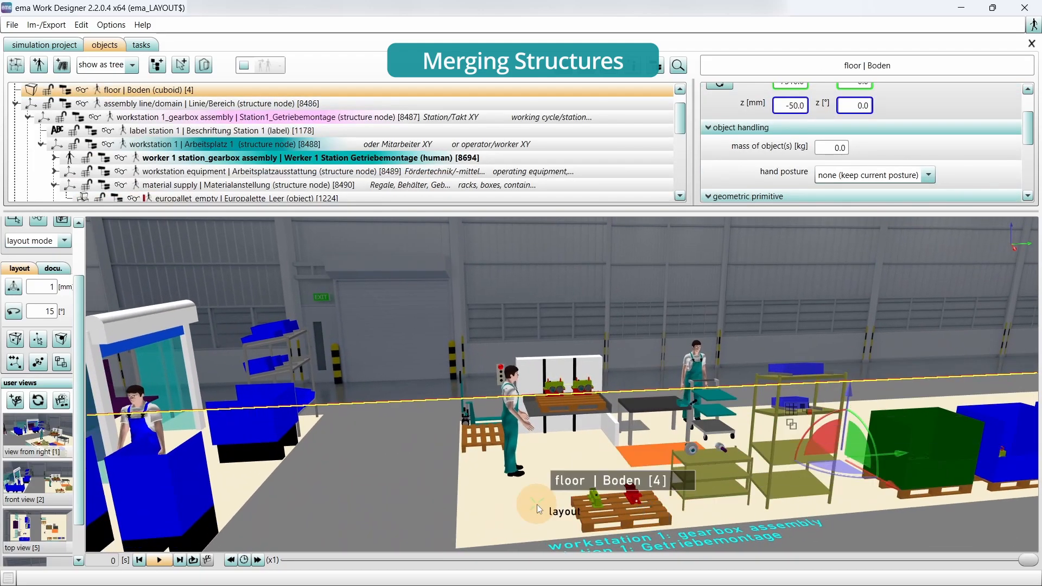
click(14, 102)
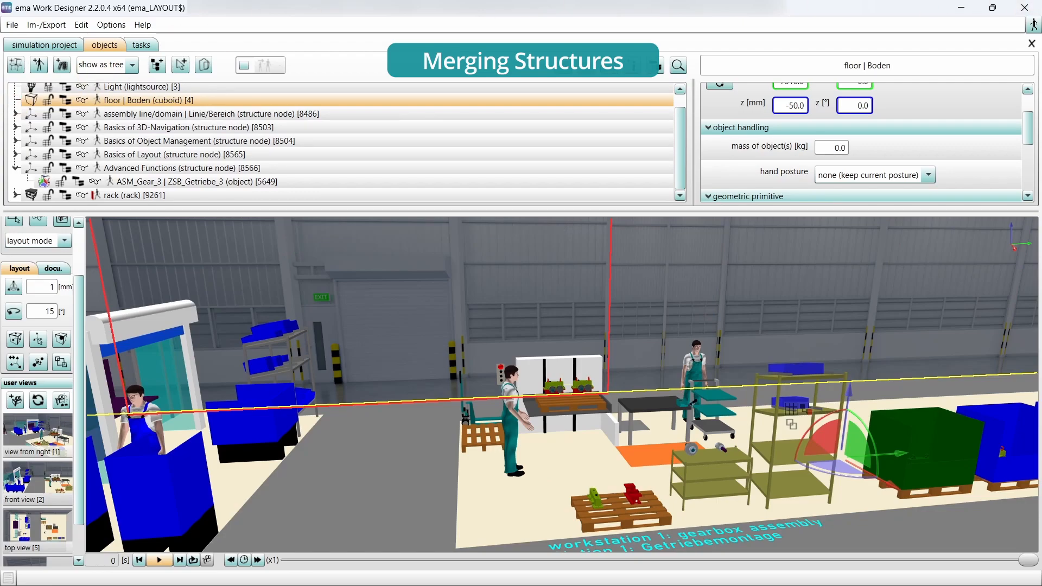
Select the upper part of the gearbox in the last blue container of the row and enlarge the object tree area.
middle_click(1003, 434)
scroll(814, 405, up, 1)
scroll(865, 400, down, 1)
middle_click(866, 399)
scroll(491, 374, up, 6)
right_drag(483, 410, 433, 486)
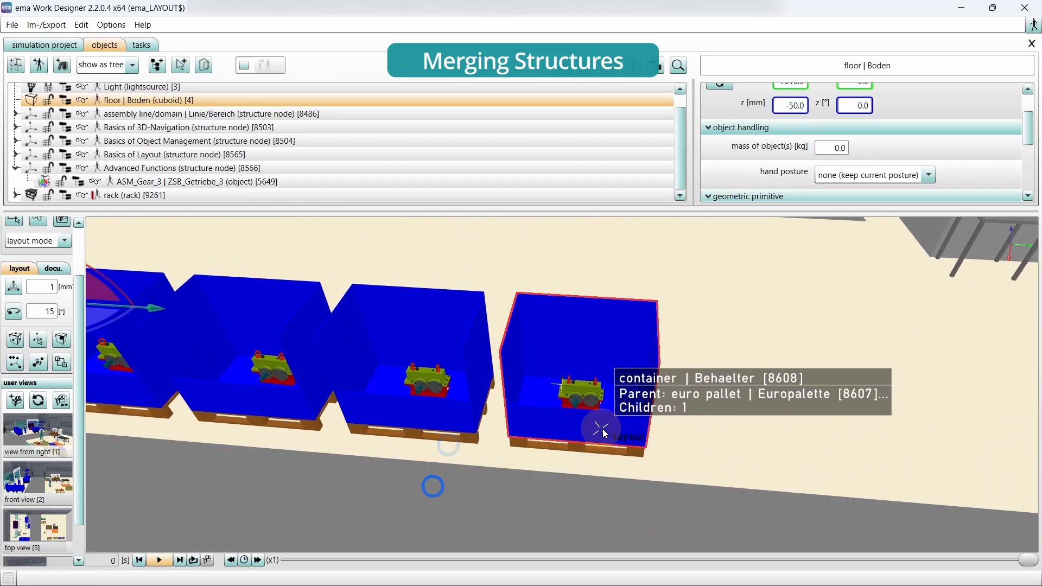
click(591, 392)
drag(226, 214, 217, 256)
scroll(255, 185, up, 1)
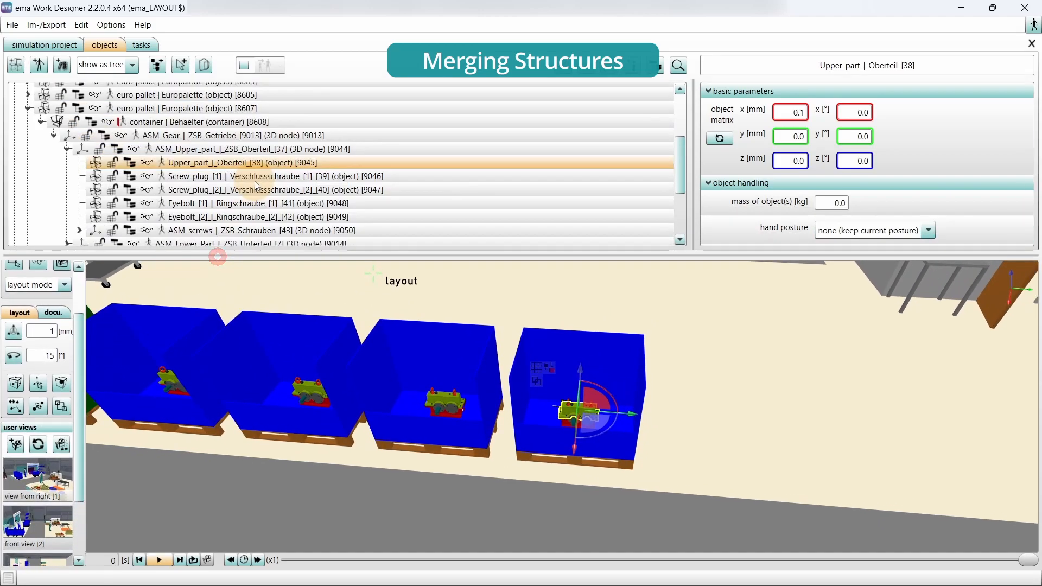
Expand the gearbox's ASM_Lower_Part and ASM_output_shaft nodes and examine the substructure of its assemblies.
scroll(255, 182, down, 4)
scroll(255, 183, up, 2)
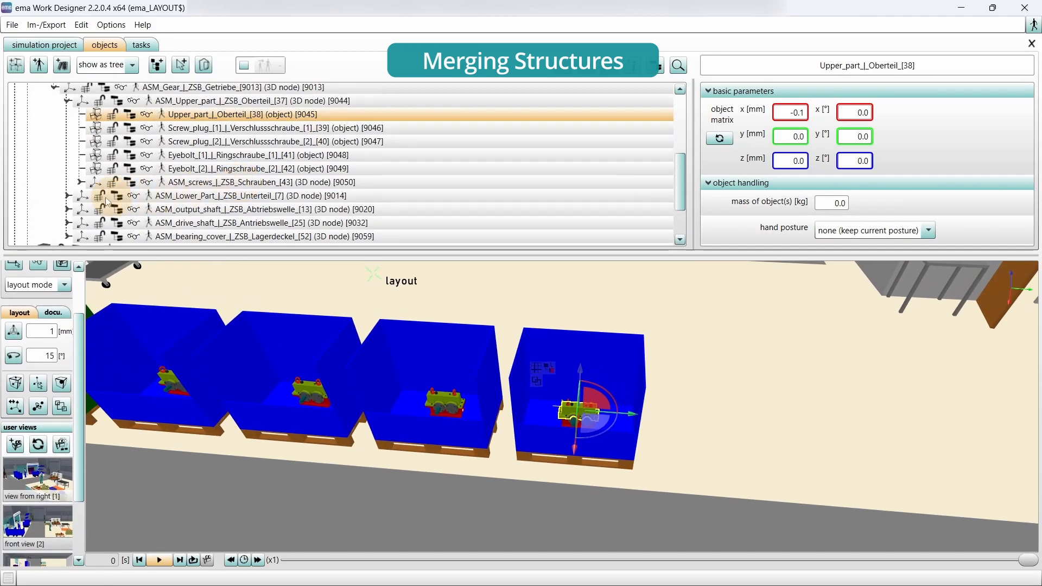
click(67, 195)
scroll(66, 185, down, 2)
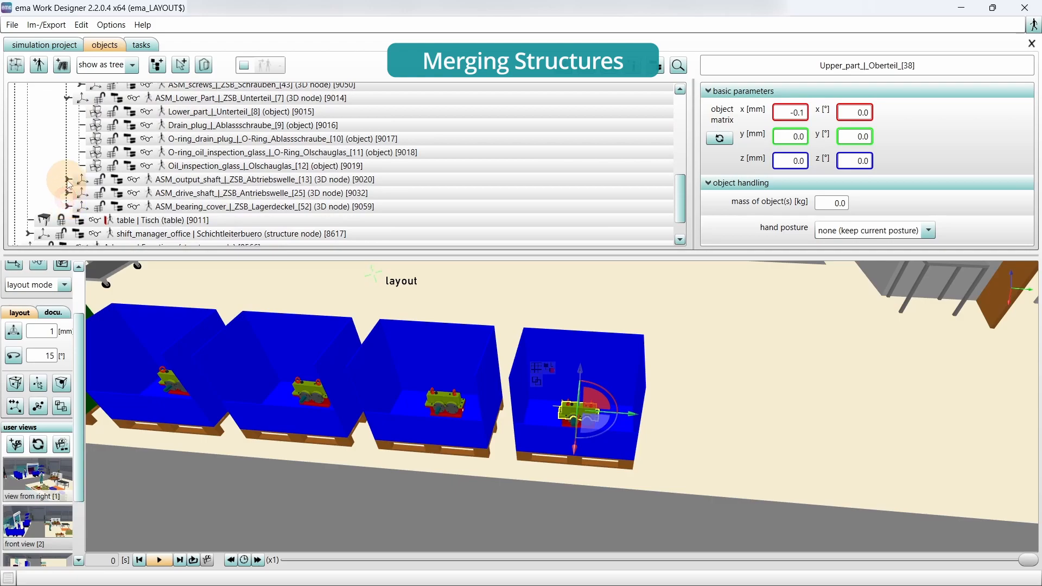
click(68, 181)
scroll(71, 195, down, 3)
scroll(71, 201, up, 8)
scroll(72, 202, down, 1)
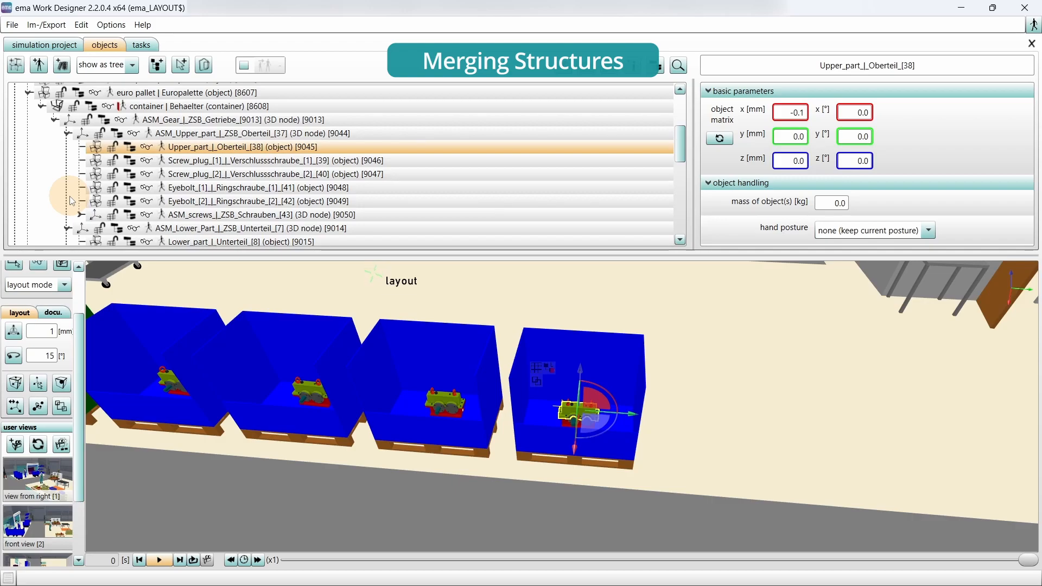
Merge the object structure of the whole ASM_Gear 3D node [9013] in the container into one object.
drag(187, 133, 190, 122)
right_click(190, 123)
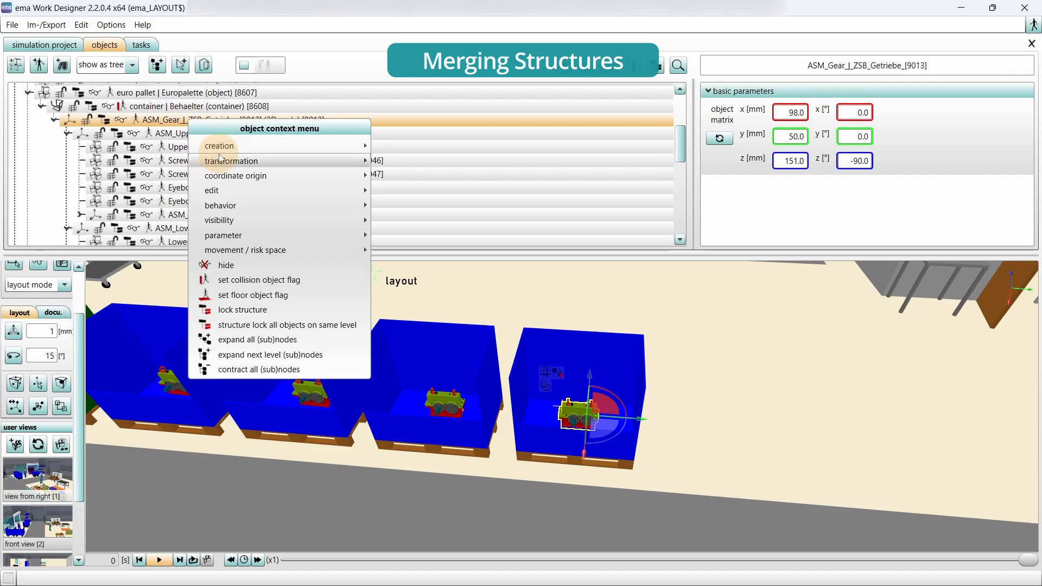
mouse_move(220, 161)
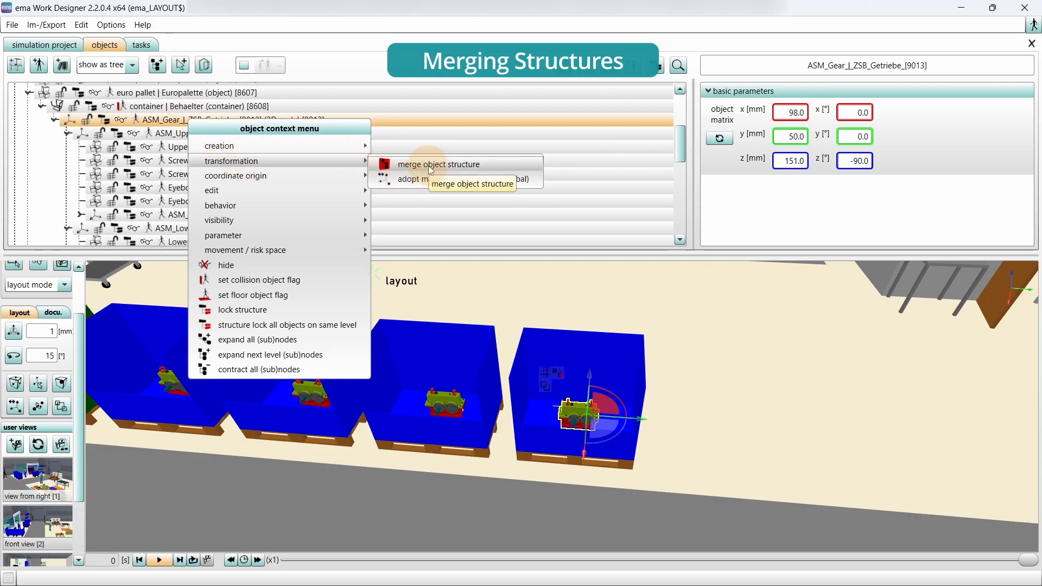
click(477, 162)
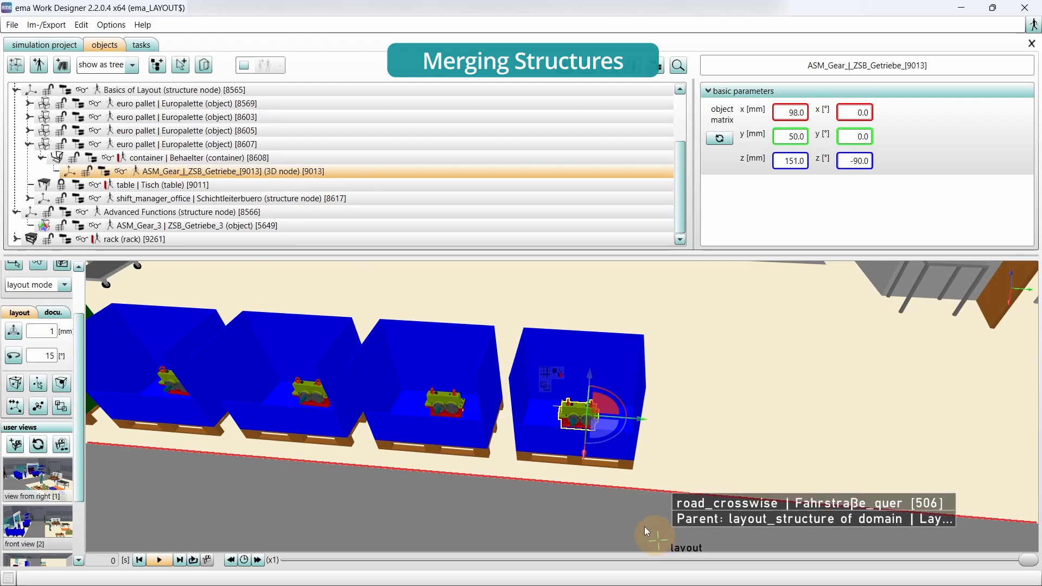
Move the merged gearbox inside its container to about x 157 mm and deselect it.
scroll(570, 416, up, 3)
scroll(629, 446, up, 2)
scroll(630, 448, up, 2)
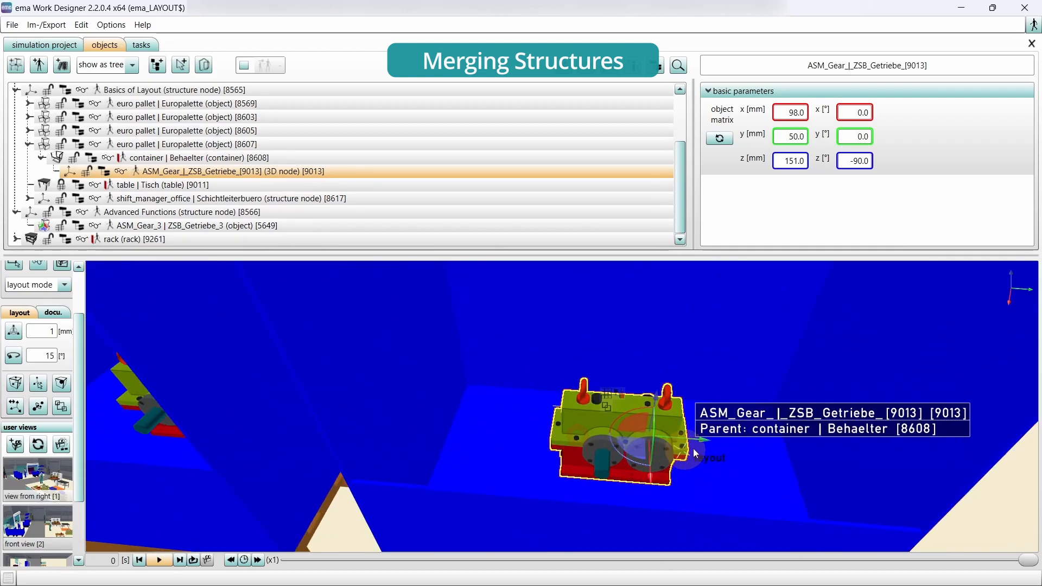
drag(712, 439, 729, 453)
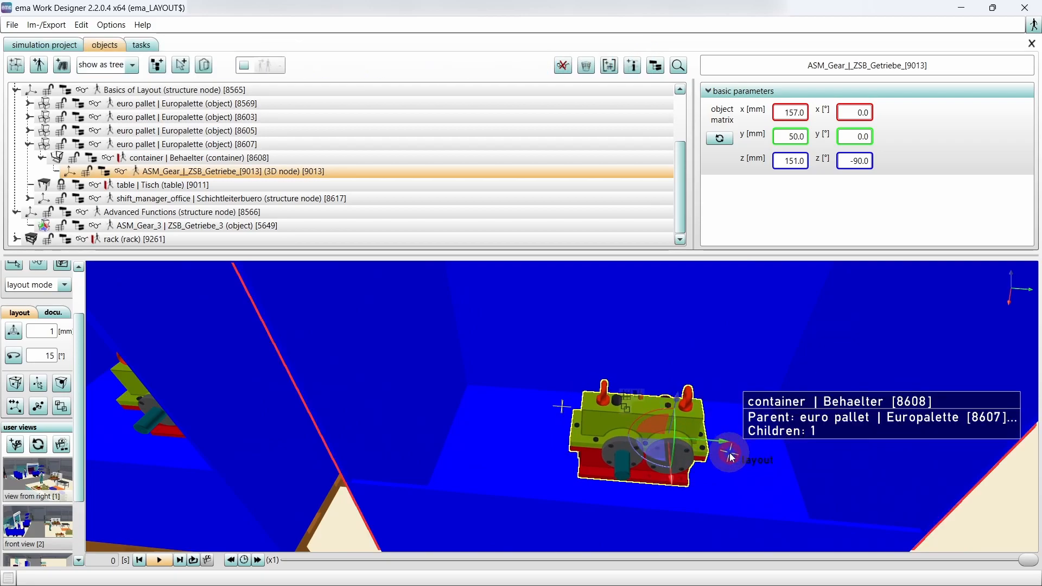
scroll(729, 452, down, 2)
drag(648, 446, 640, 395)
scroll(642, 399, down, 4)
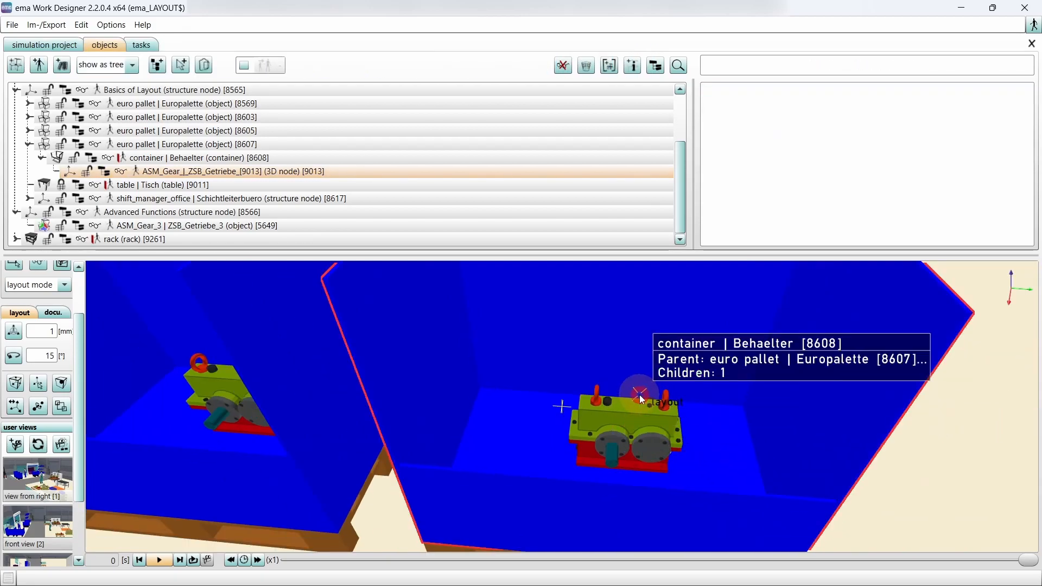
scroll(600, 431, down, 2)
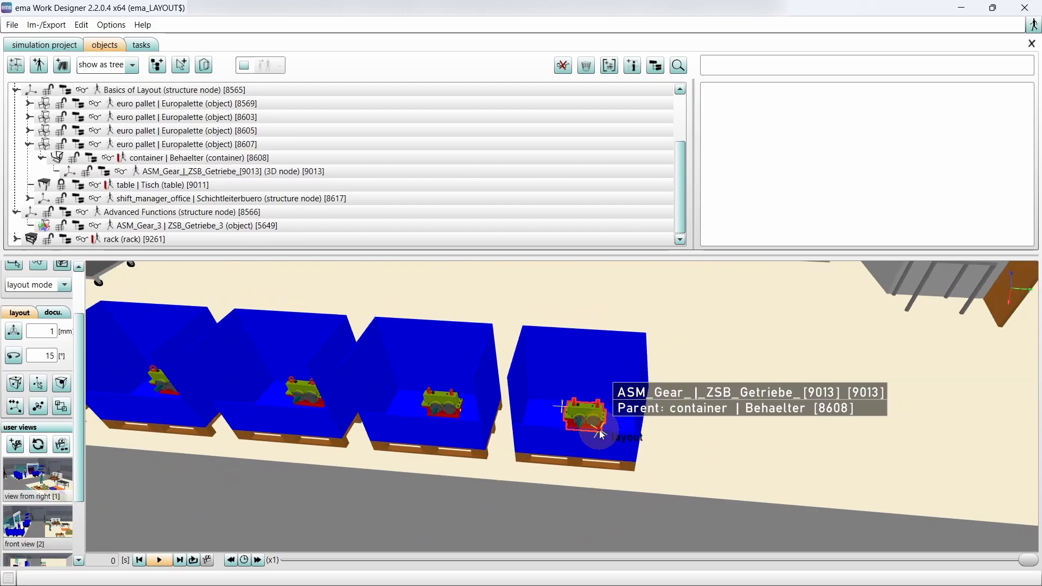
scroll(296, 472, down, 2)
middle_drag(291, 400, 502, 414)
scroll(501, 387, down, 1)
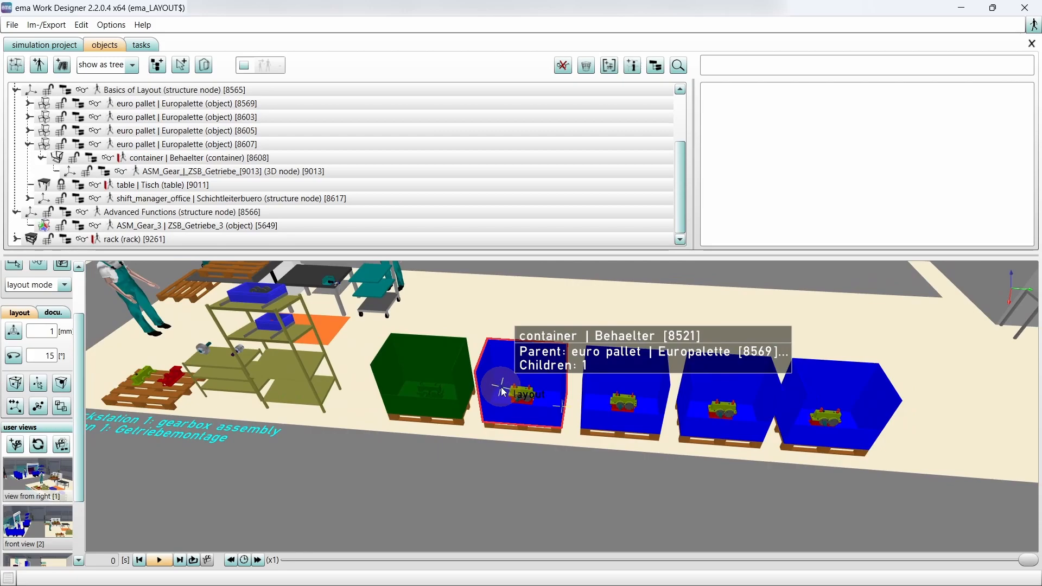